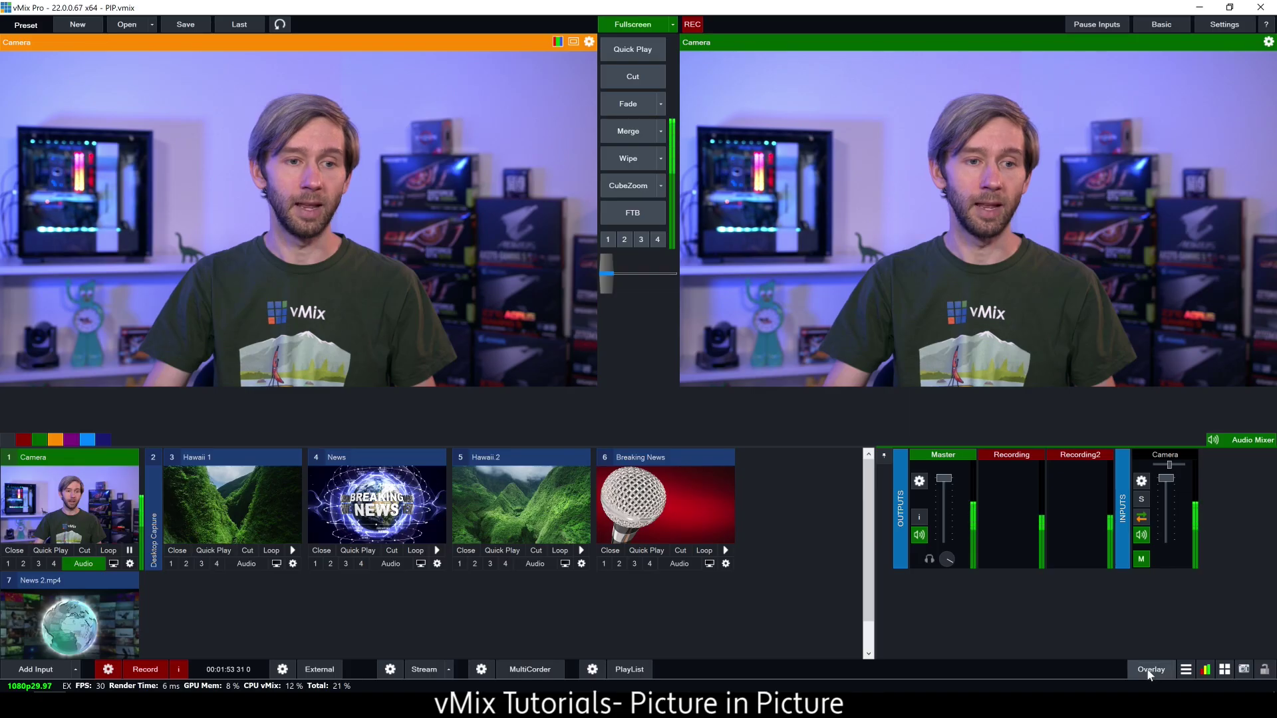
Step: Open the overlay settings and bring up the configuration of overlay 1
click(1149, 671)
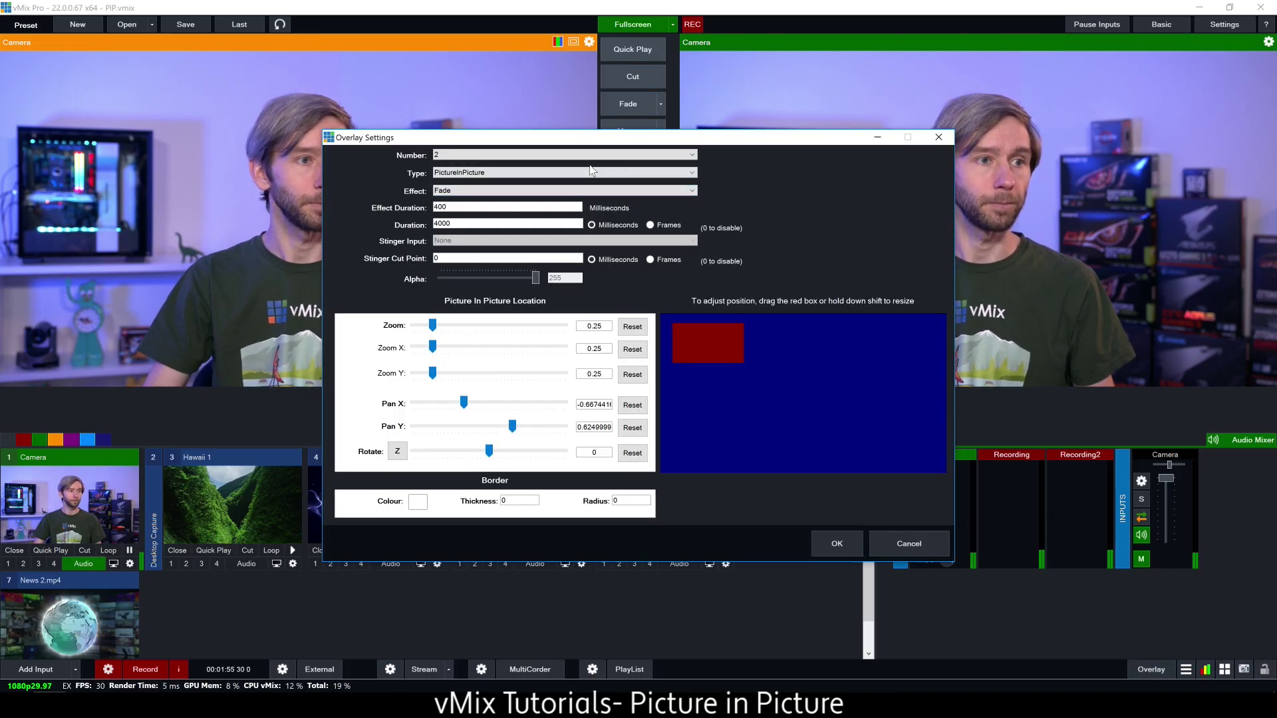
click(549, 155)
click(550, 166)
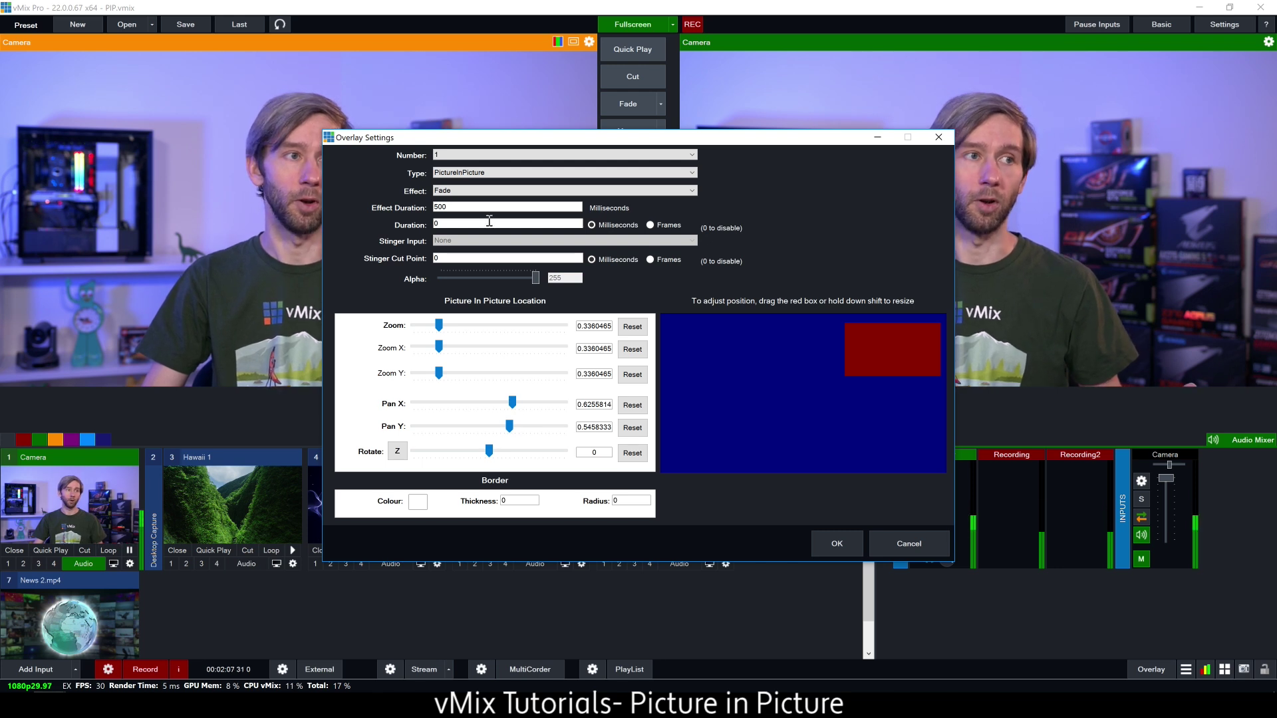
Step: Set overlay 3's type to PictureInPicture with the Fade effect
click(473, 156)
click(467, 163)
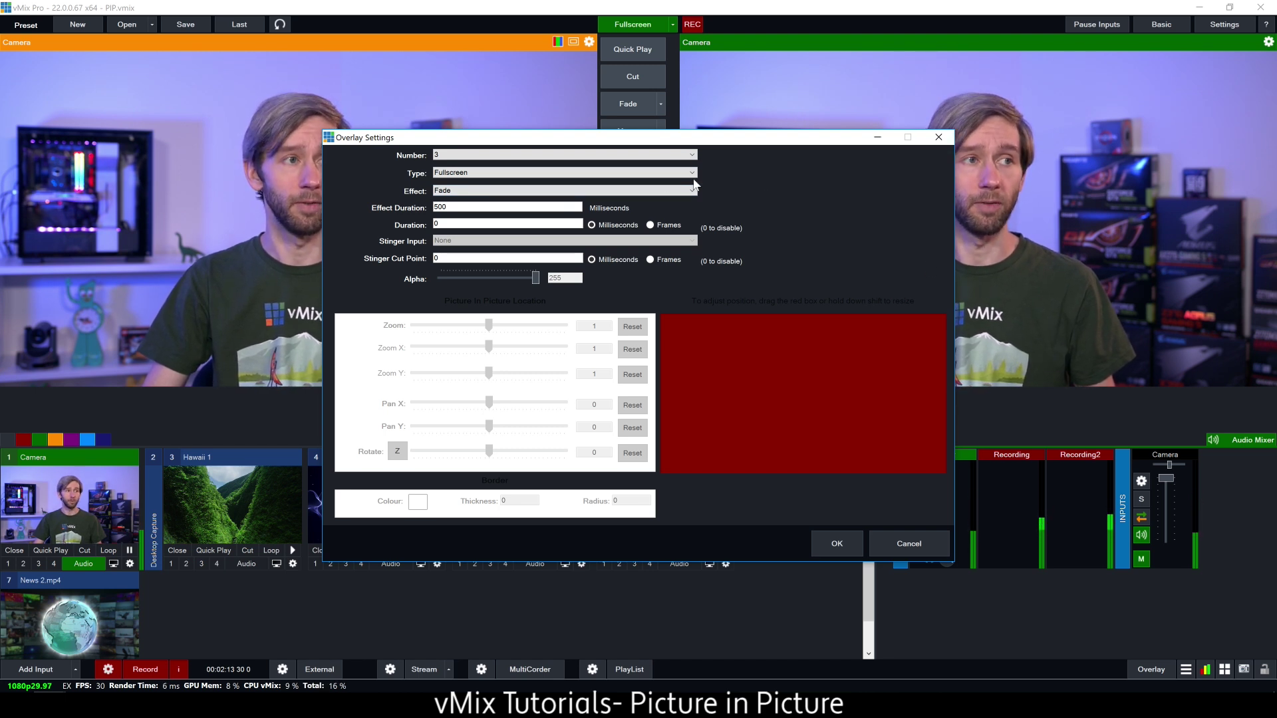
click(458, 174)
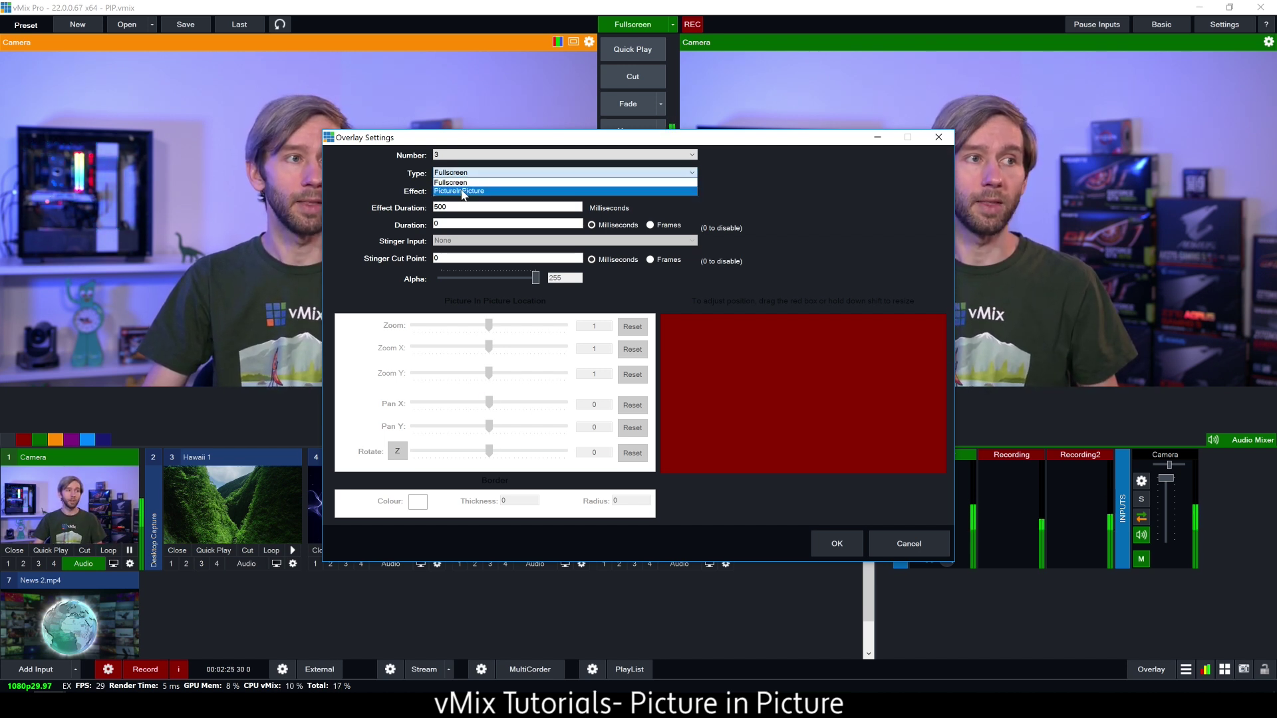
click(459, 189)
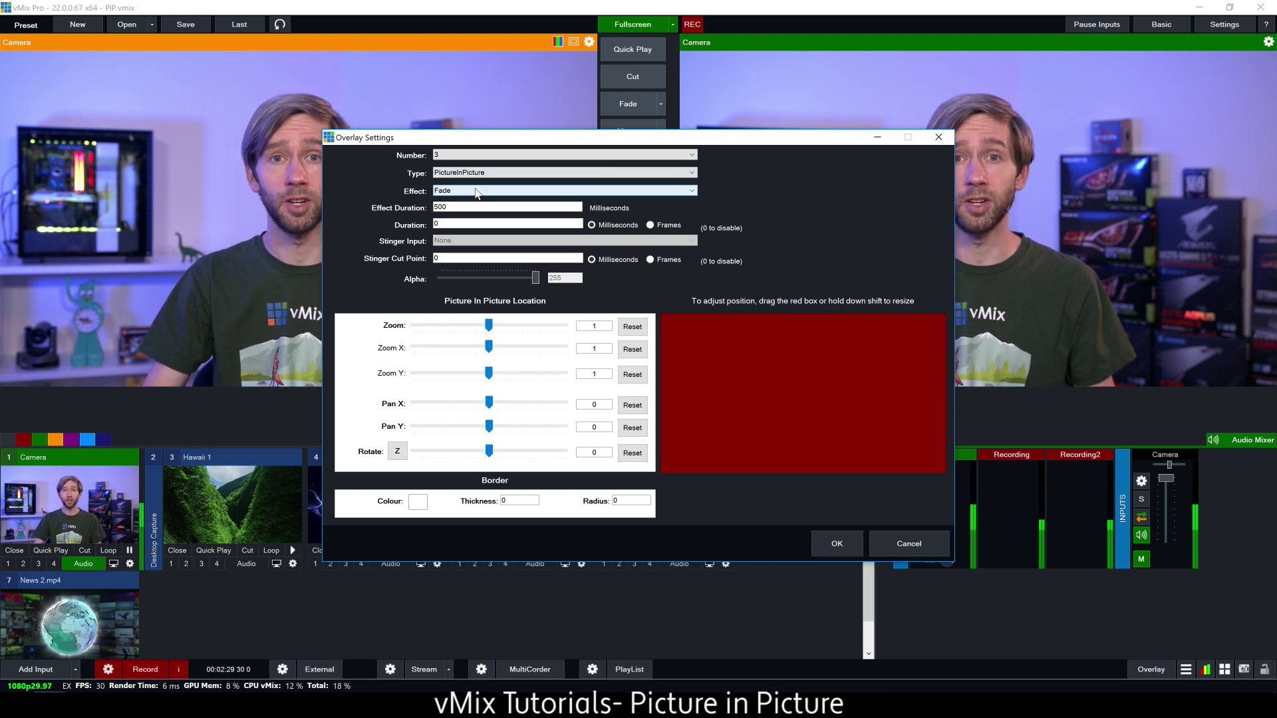
click(454, 192)
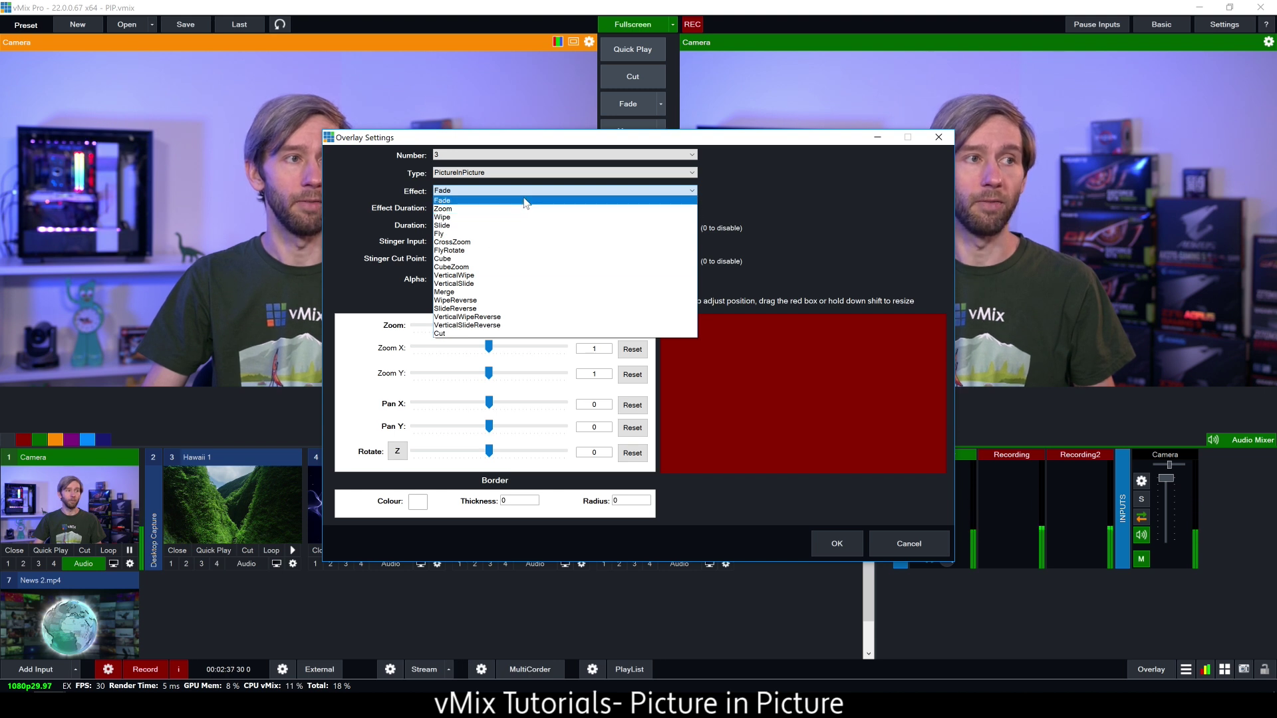
click(571, 201)
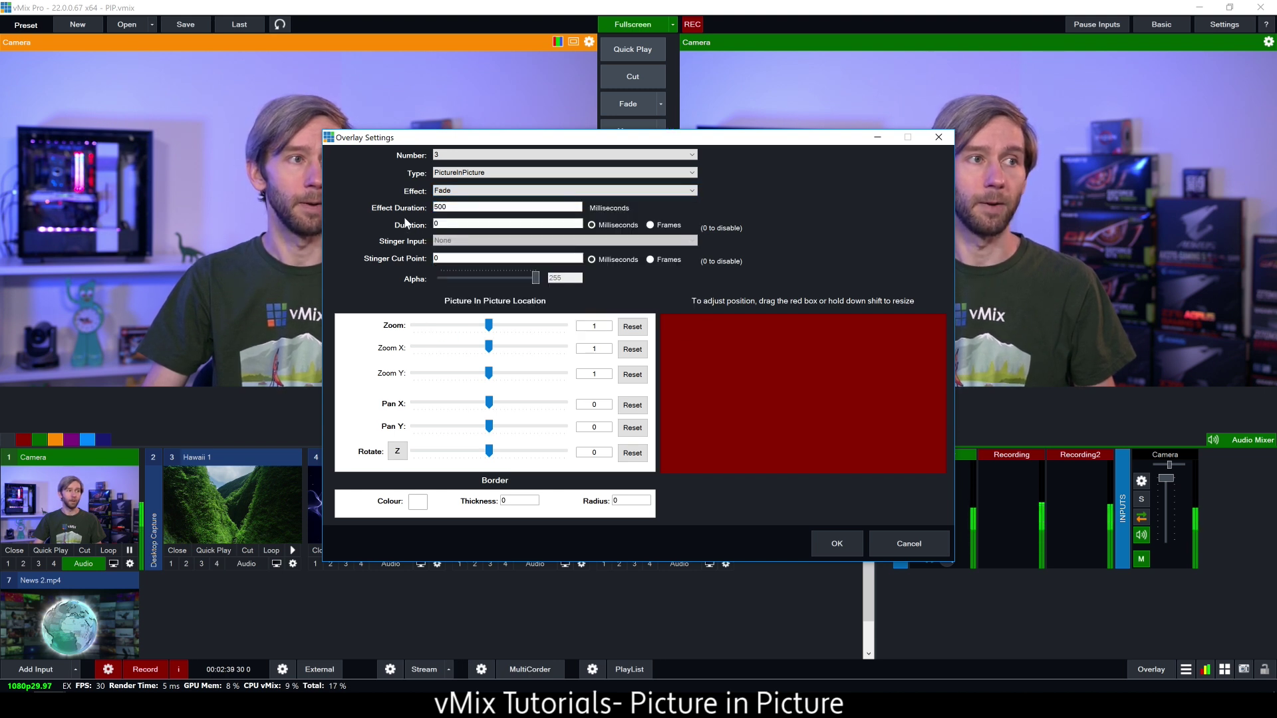
Step: Set overlay 3's effect duration to 300 milliseconds and its display duration to 3000 milliseconds
click(456, 208)
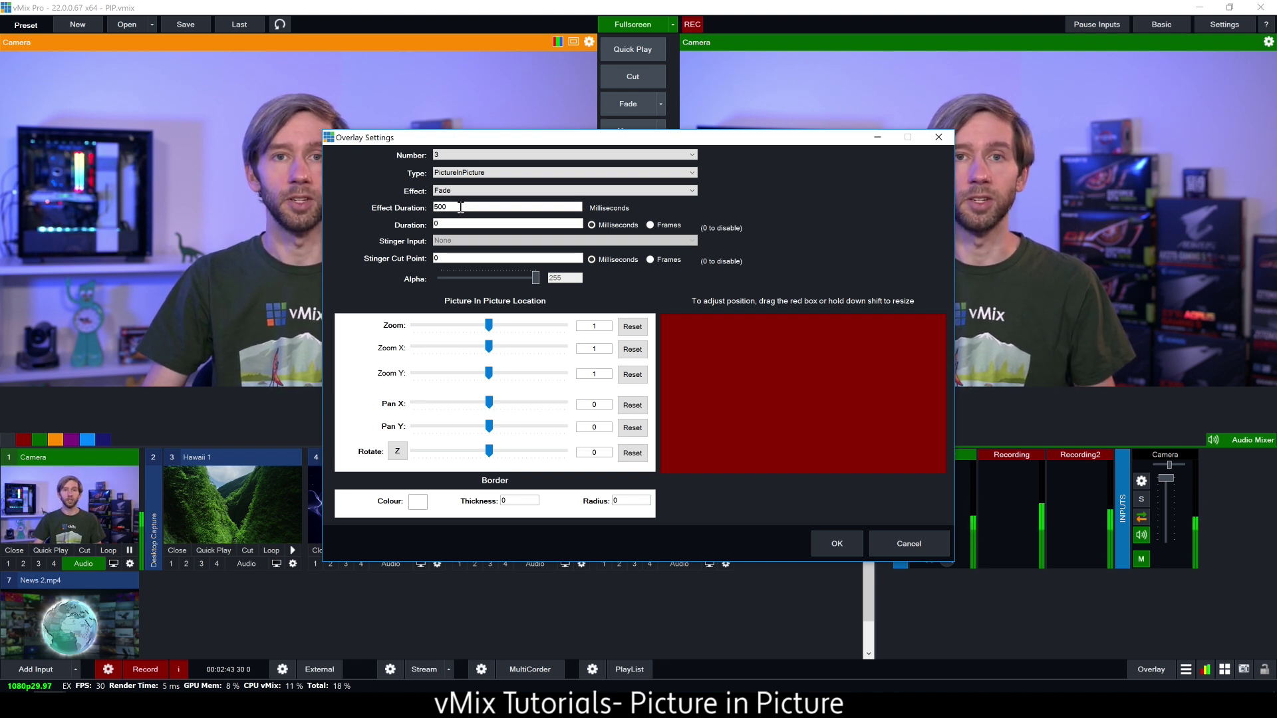
drag(460, 209, 436, 207)
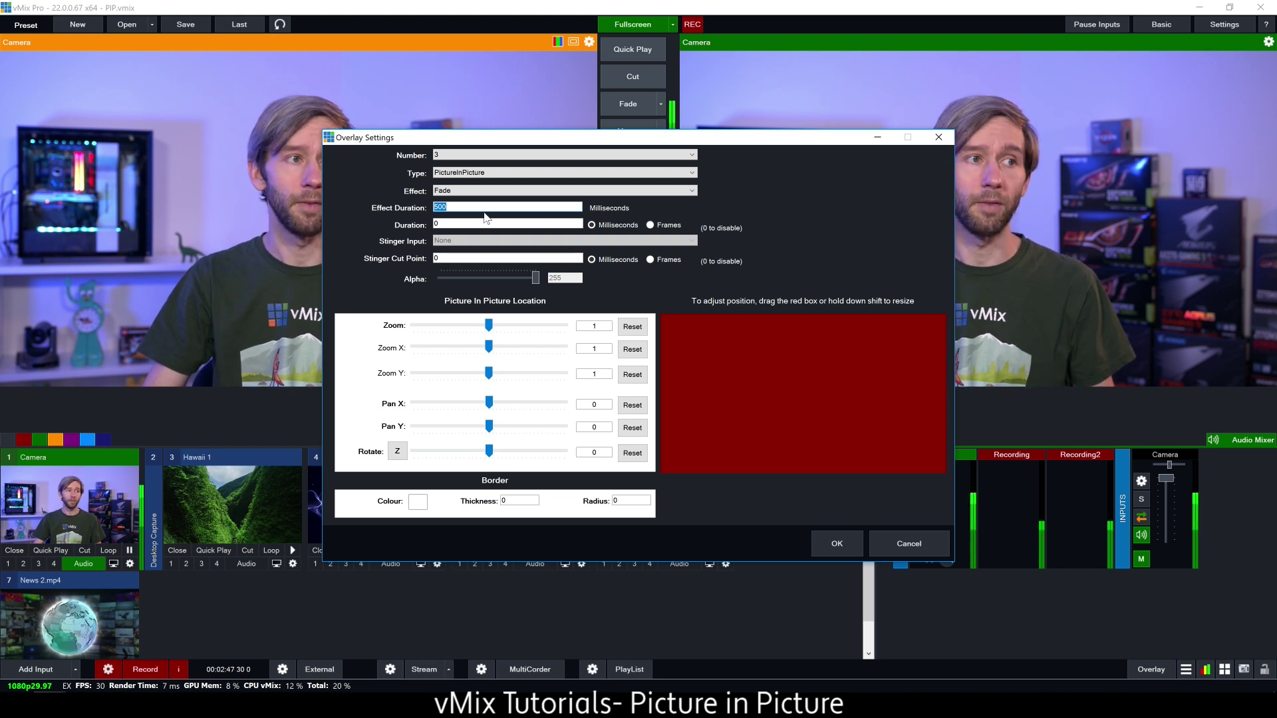
text(300)
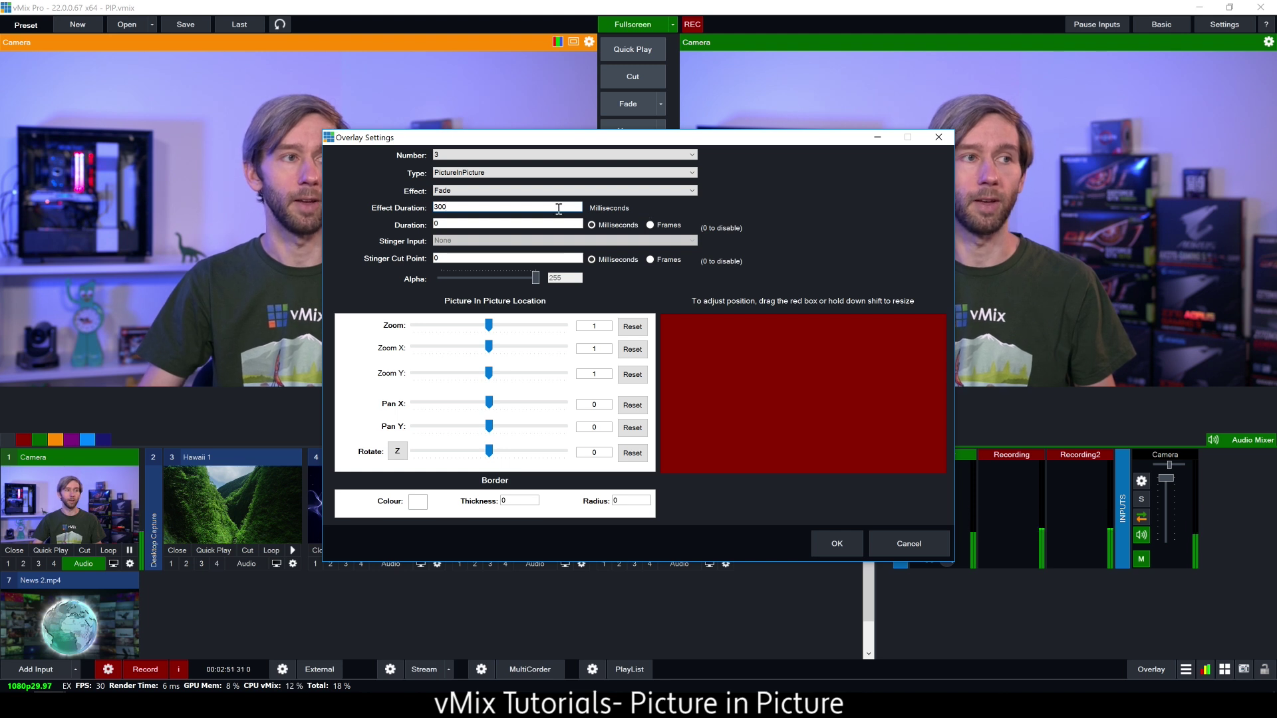
click(443, 224)
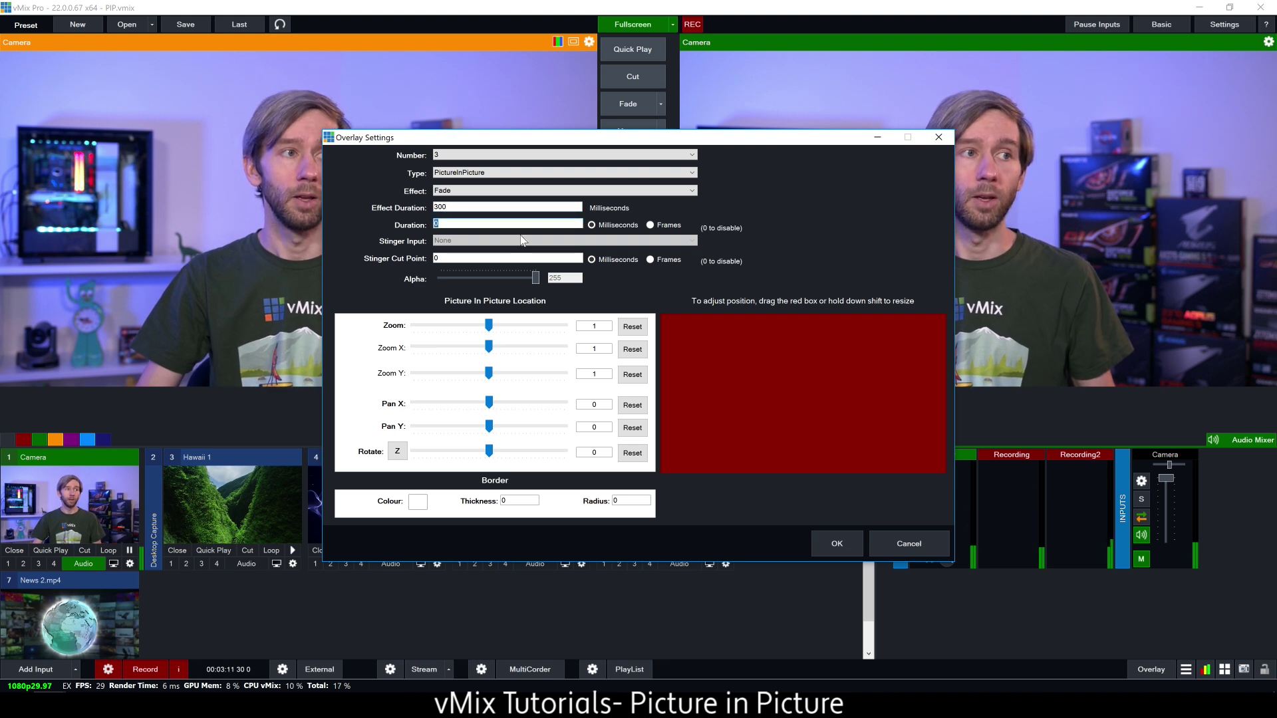
text(3000)
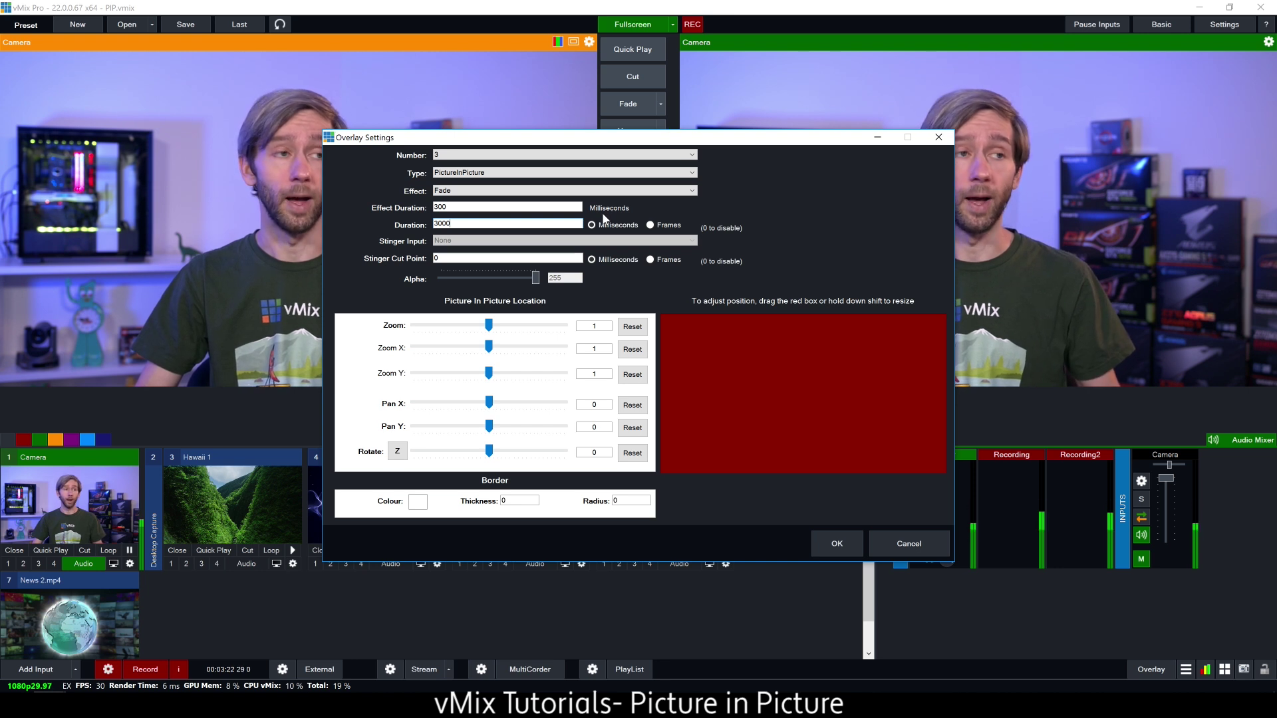
click(579, 226)
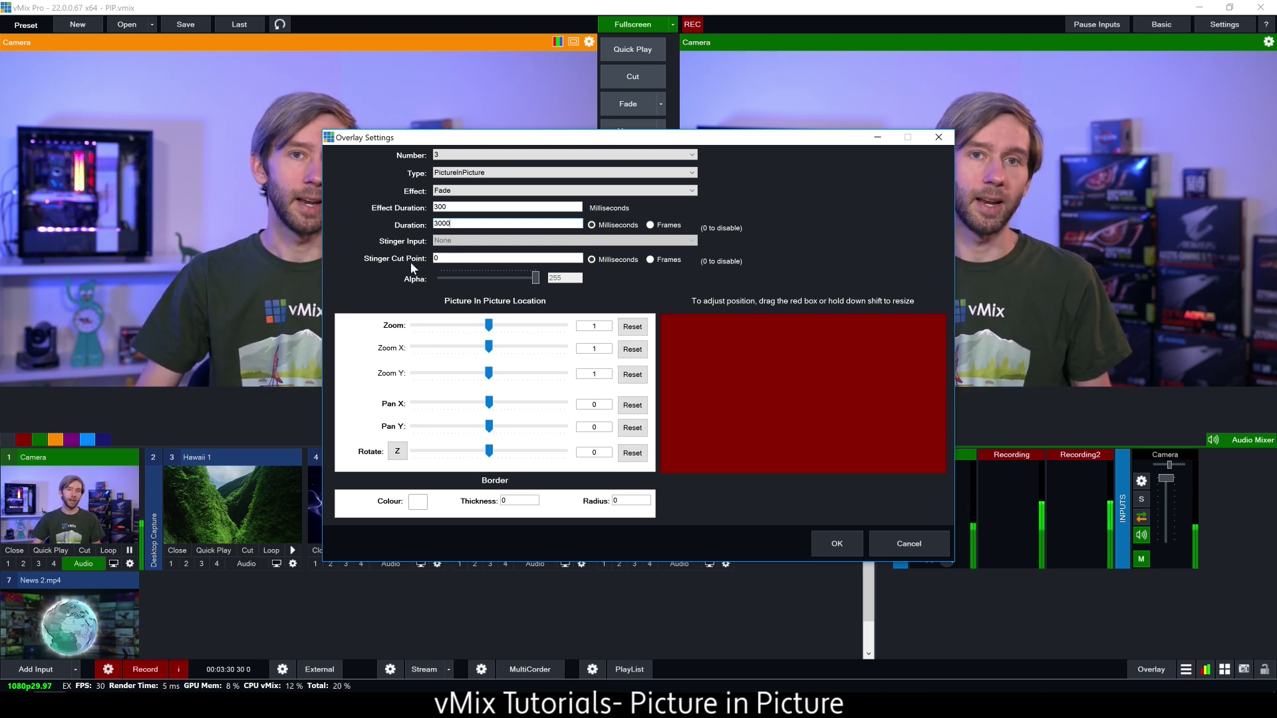
drag(533, 278, 493, 281)
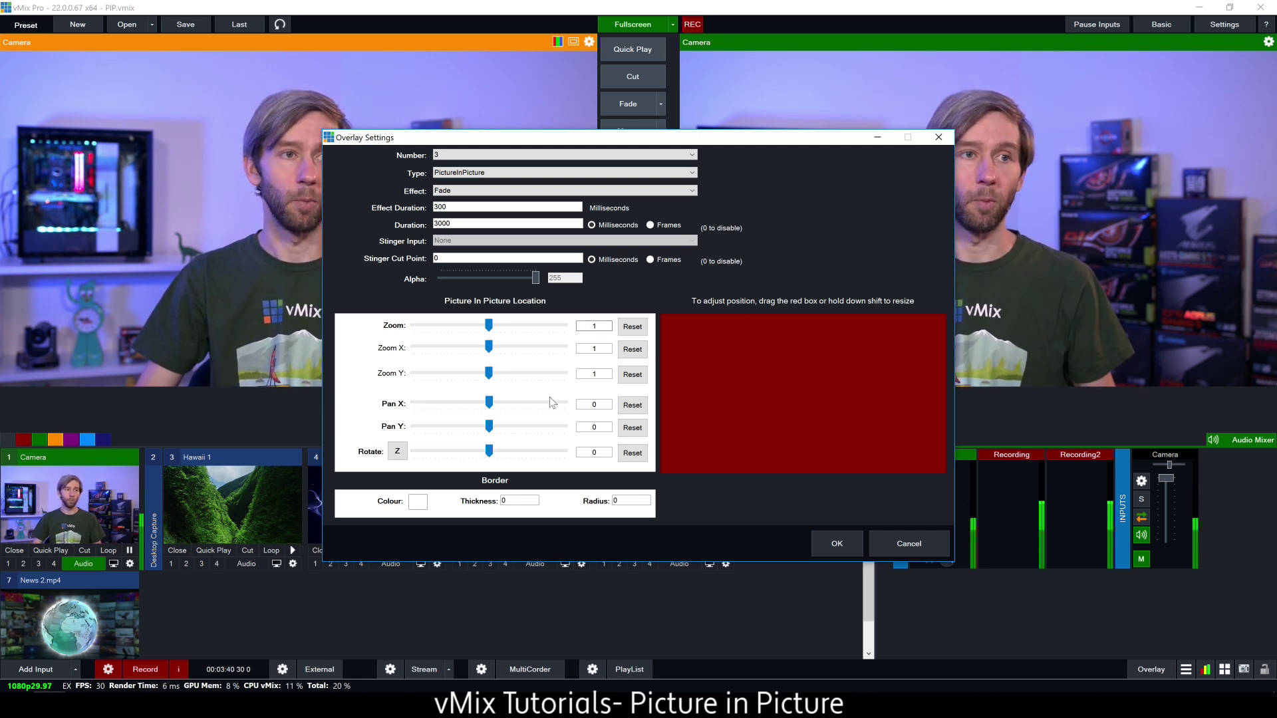
Step: Shrink overlay 3's picture-in-picture box to a zoom of about 0.33 and place it near the frame's upper-left corner, pan about -0.60, 0.50
click(814, 362)
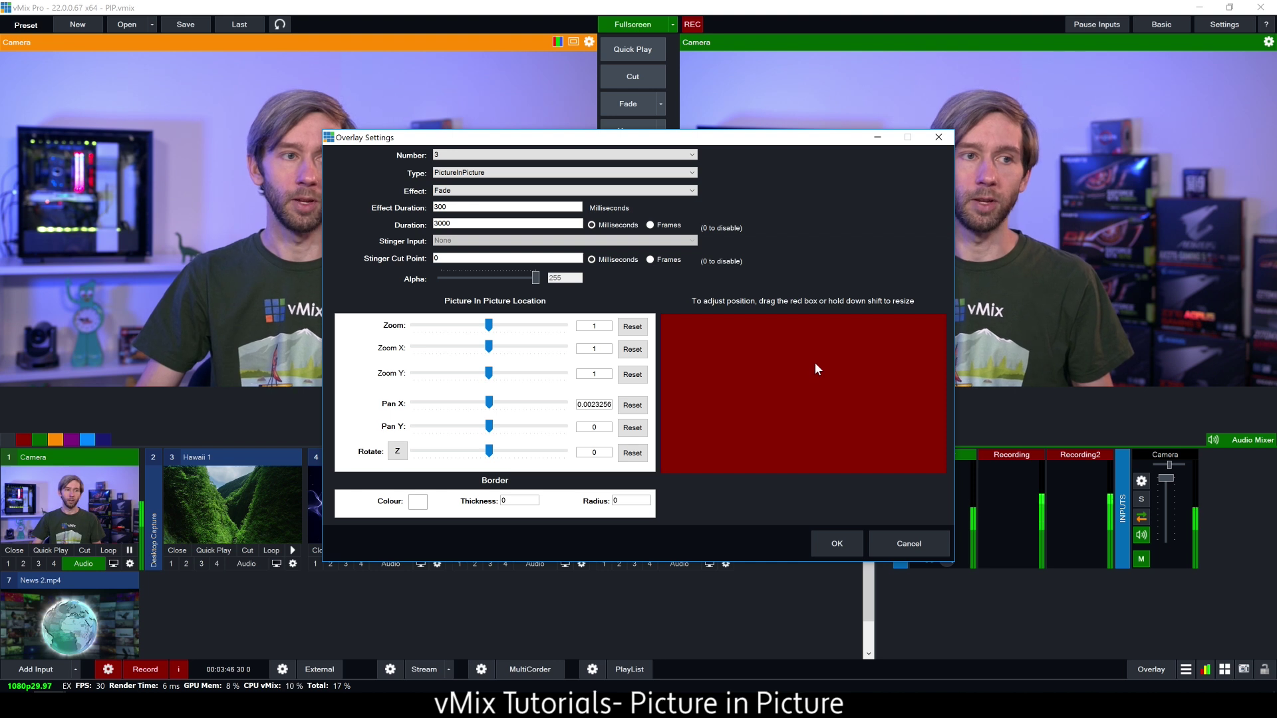
drag(815, 362, 844, 410)
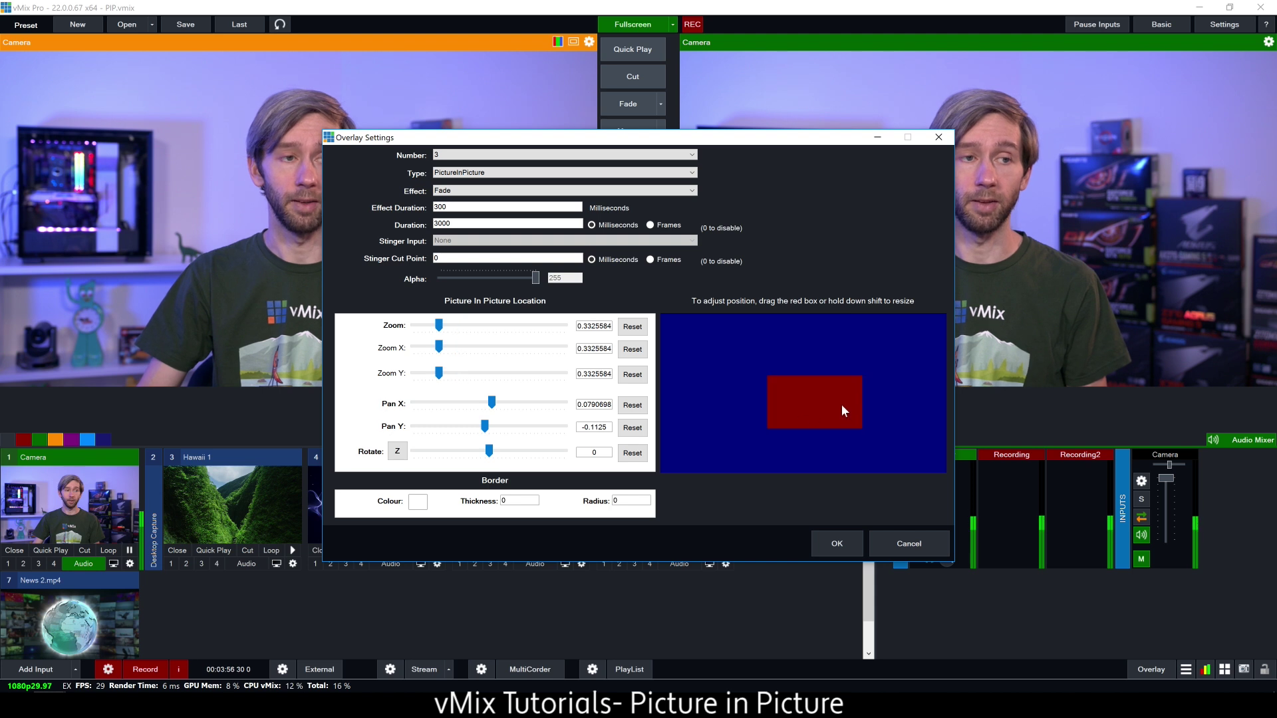
drag(819, 402, 722, 362)
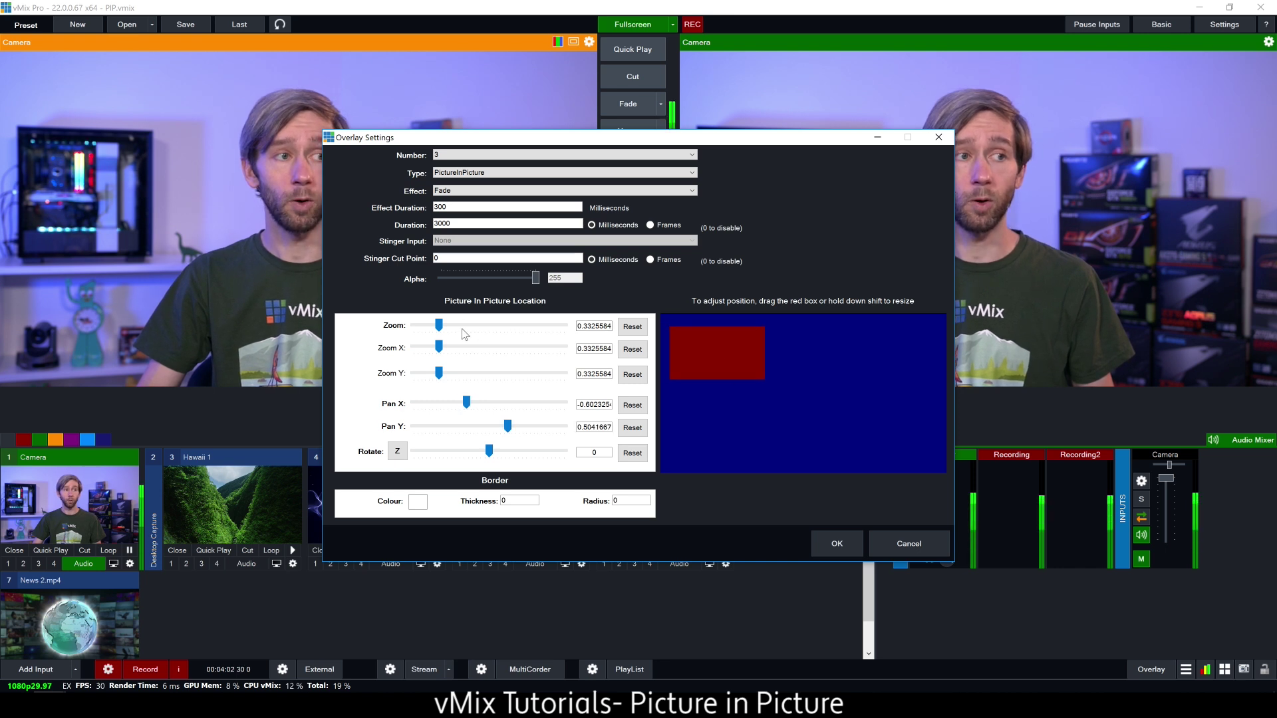
drag(440, 325, 440, 325)
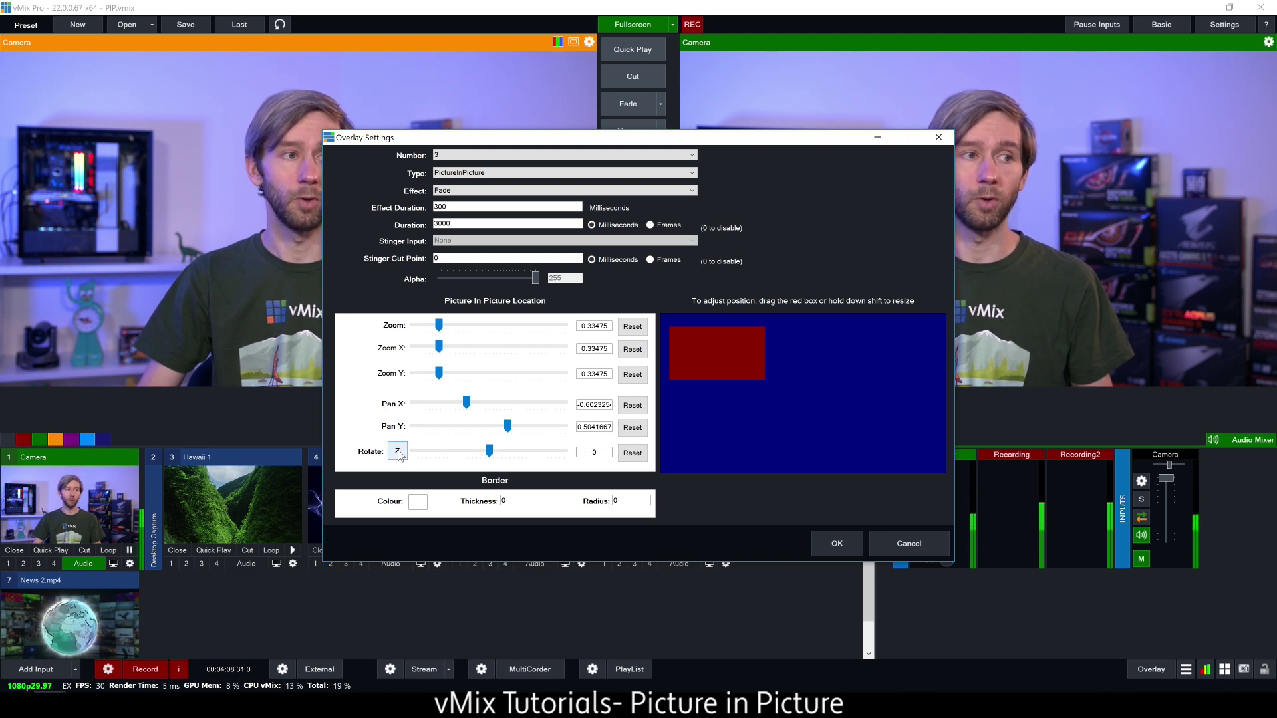
Step: Try an X-axis rotation of about 0.63 on overlay 3, reset the rotation, and apply the overlay settings
drag(489, 448, 496, 451)
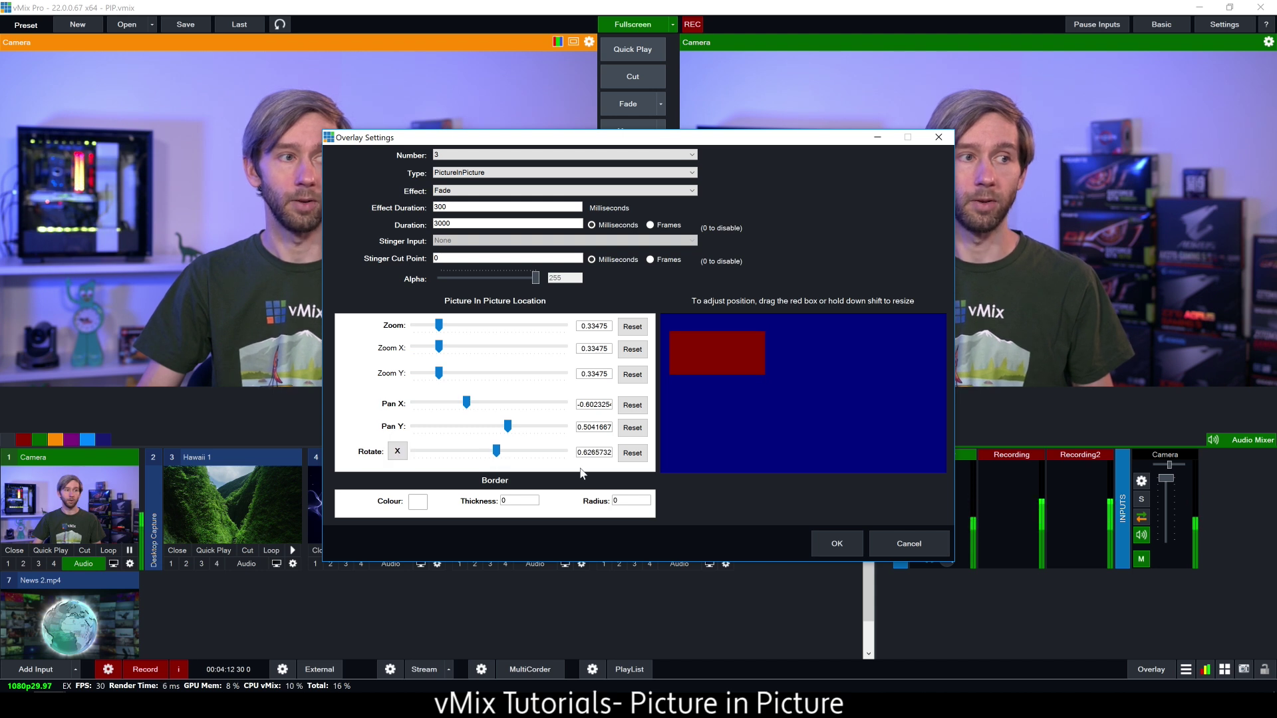
click(630, 453)
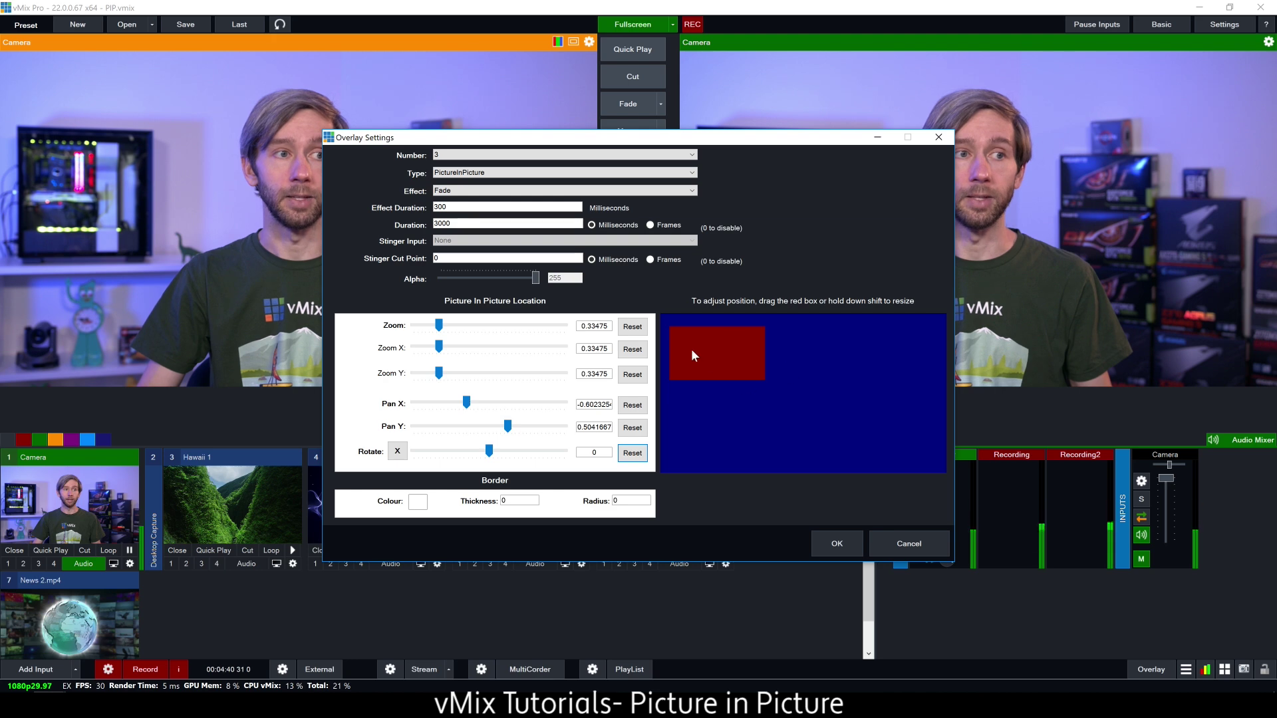
click(844, 540)
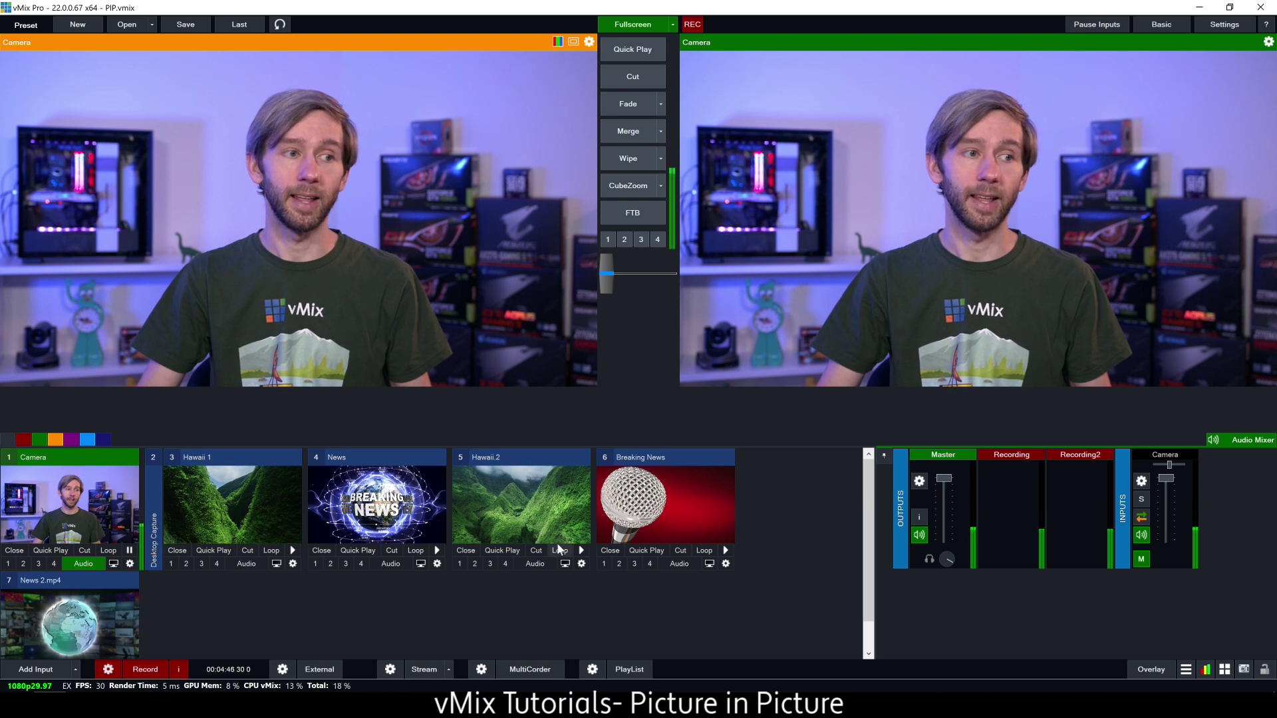
Step: Show Hawaii 2 in overlay 3, and switch Breaking News on and off in overlay 1
click(490, 564)
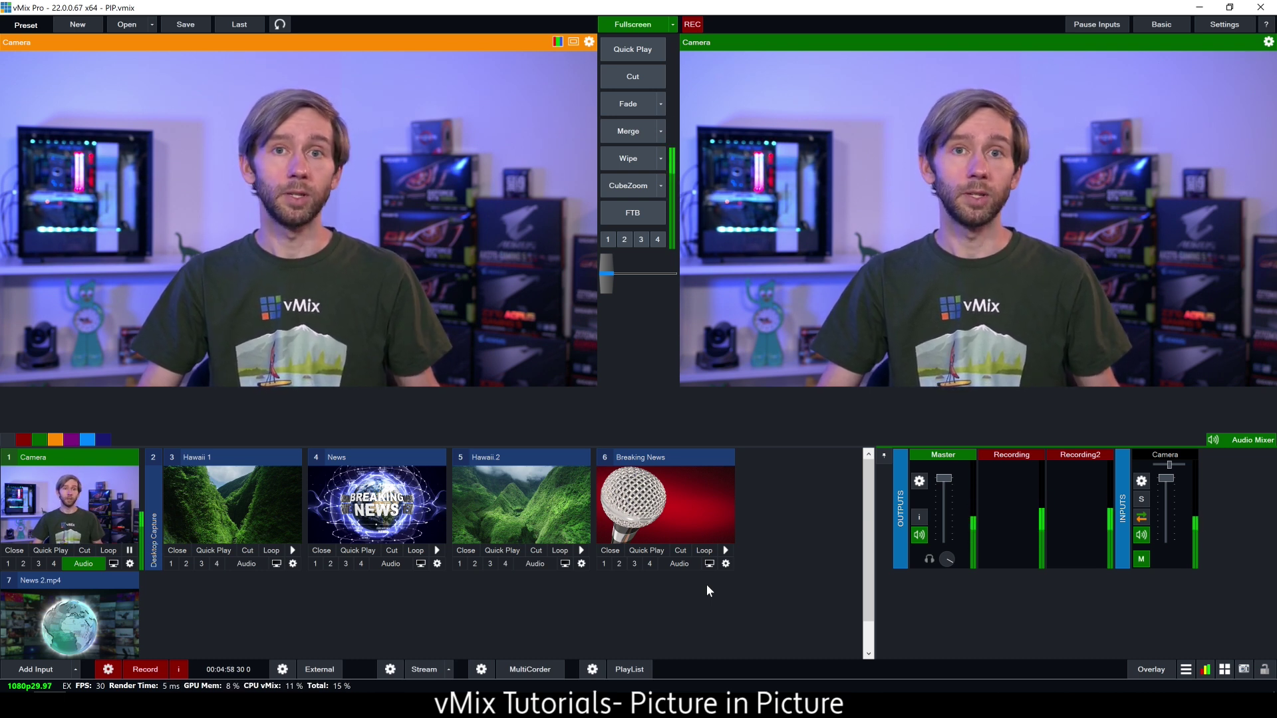
click(602, 563)
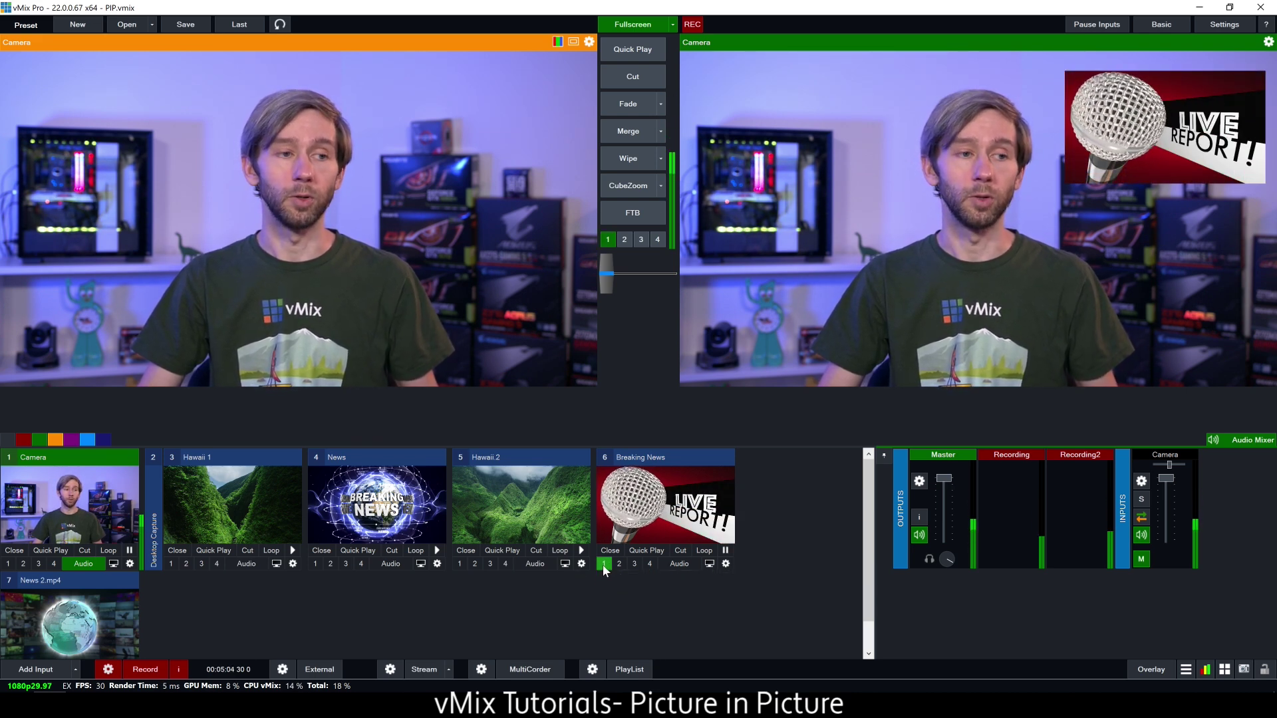
click(605, 564)
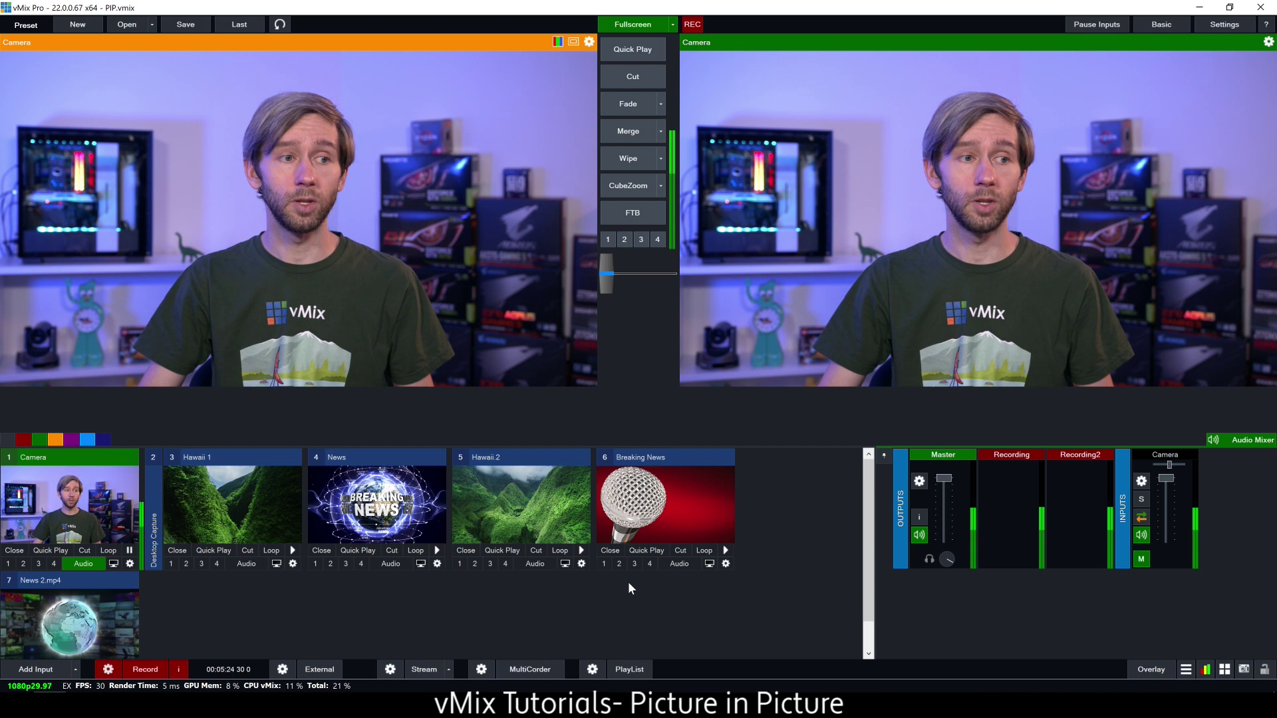
Step: Show Breaking News in overlay 1 on the output, zoom it to full frame and back, and take it off
click(604, 564)
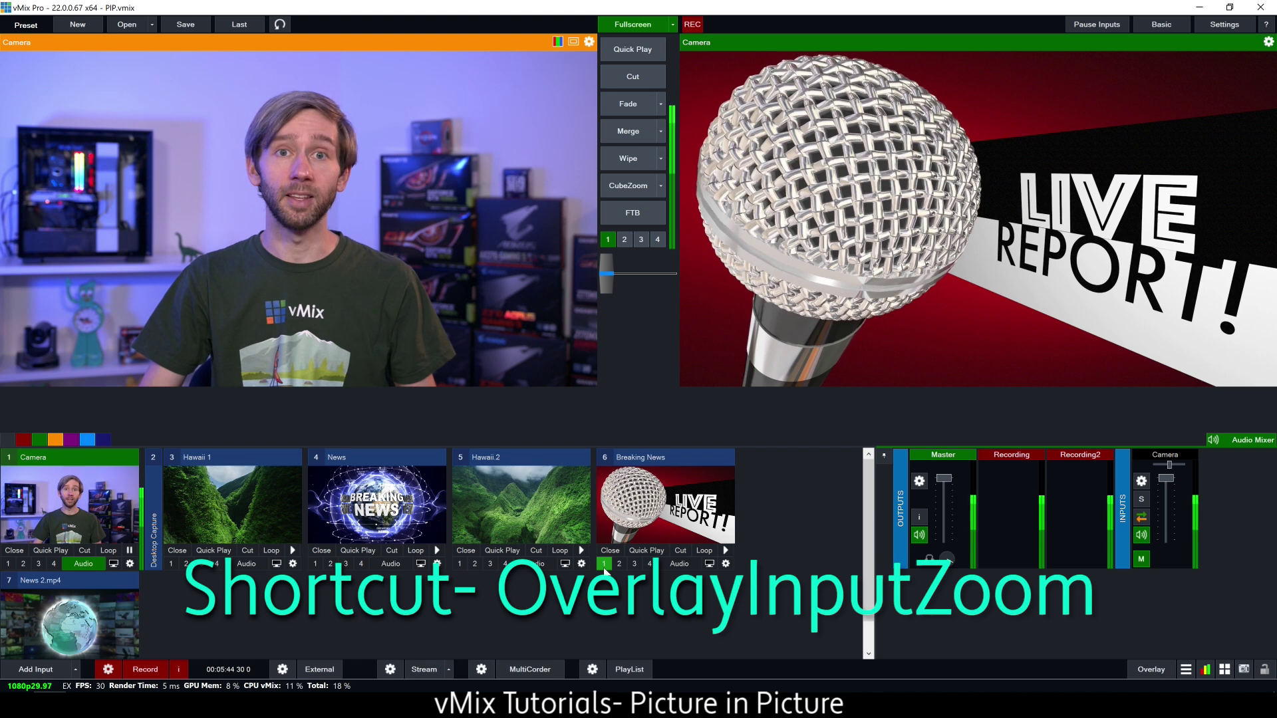
click(605, 566)
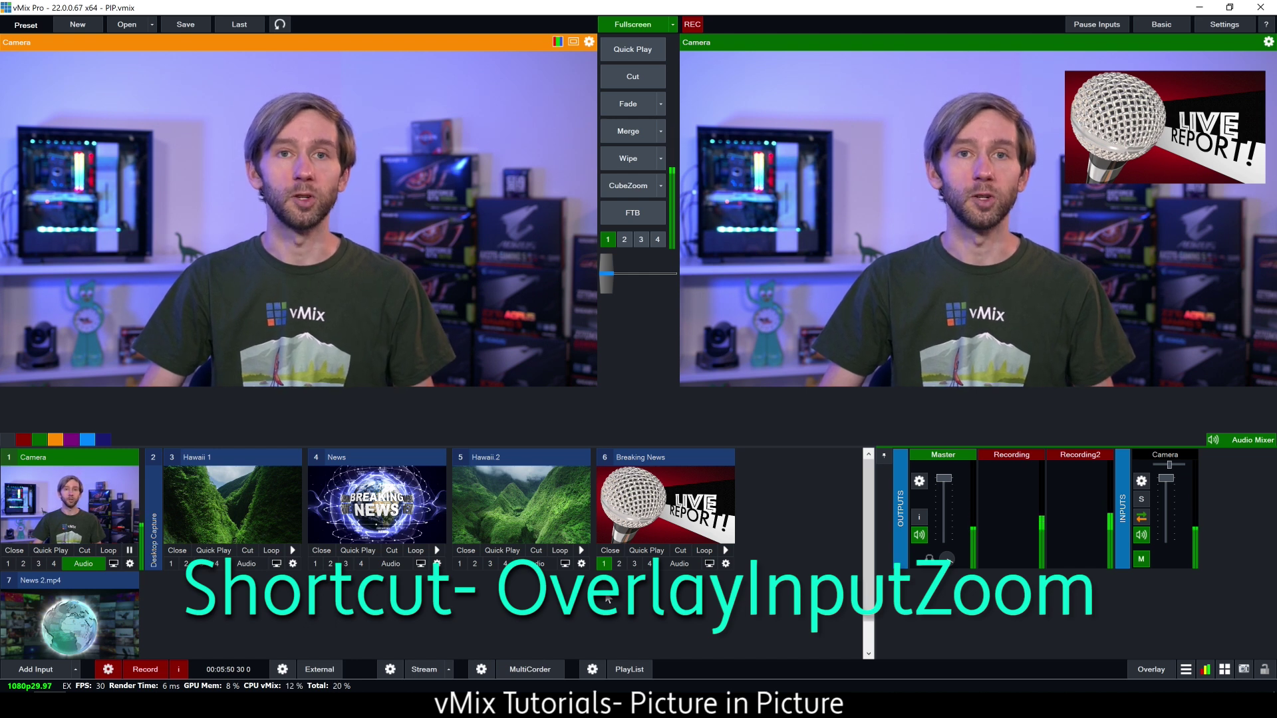
click(605, 564)
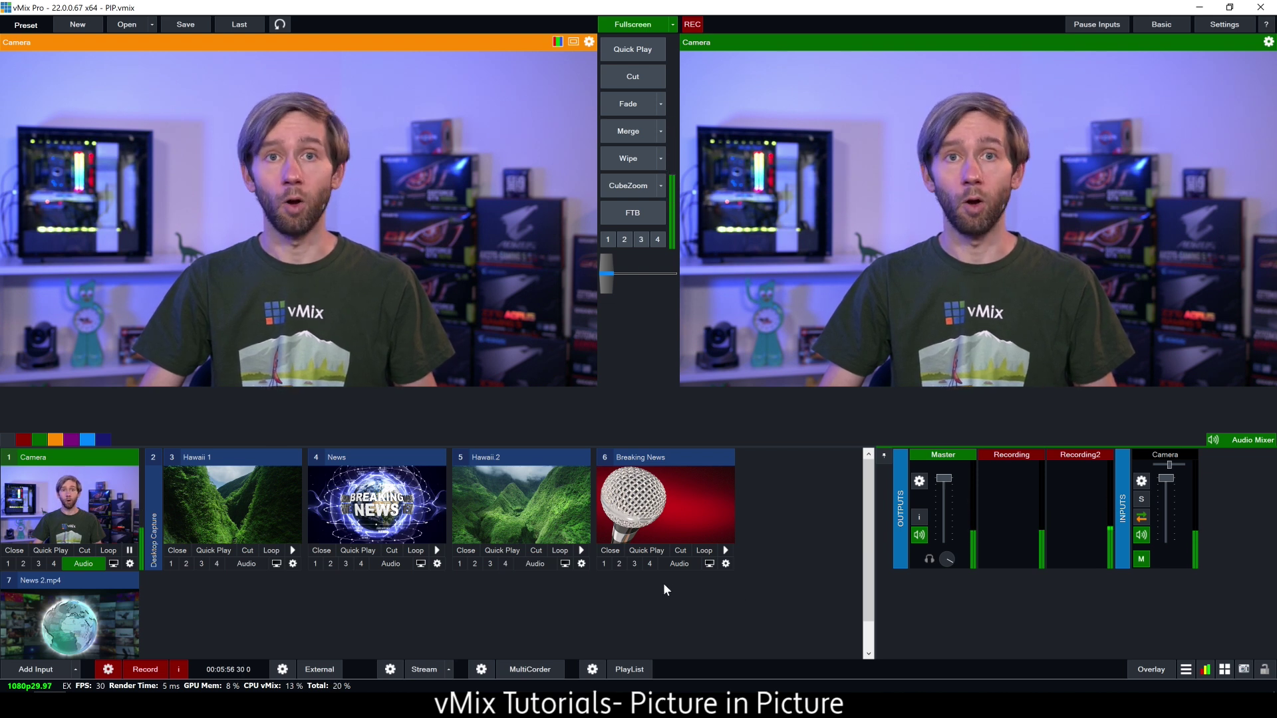
Step: Show Breaking News in overlay 1 on the preview only, and remove it again
click(603, 564)
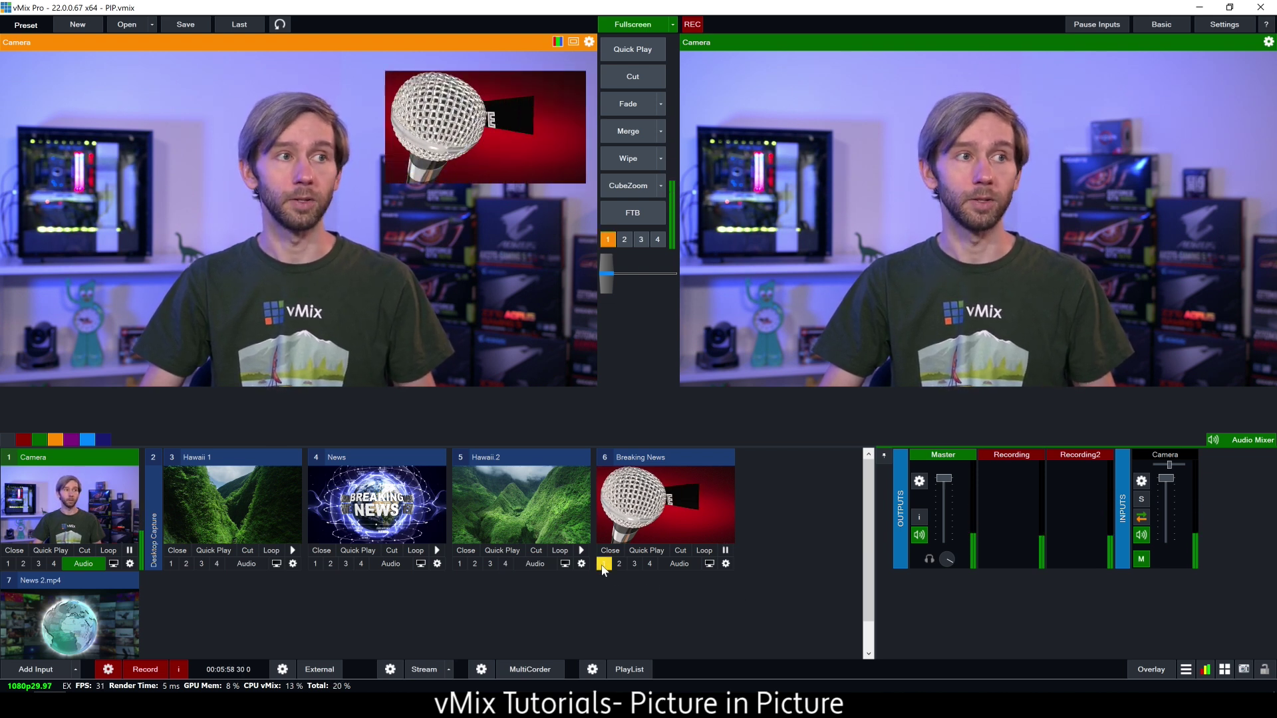
click(604, 564)
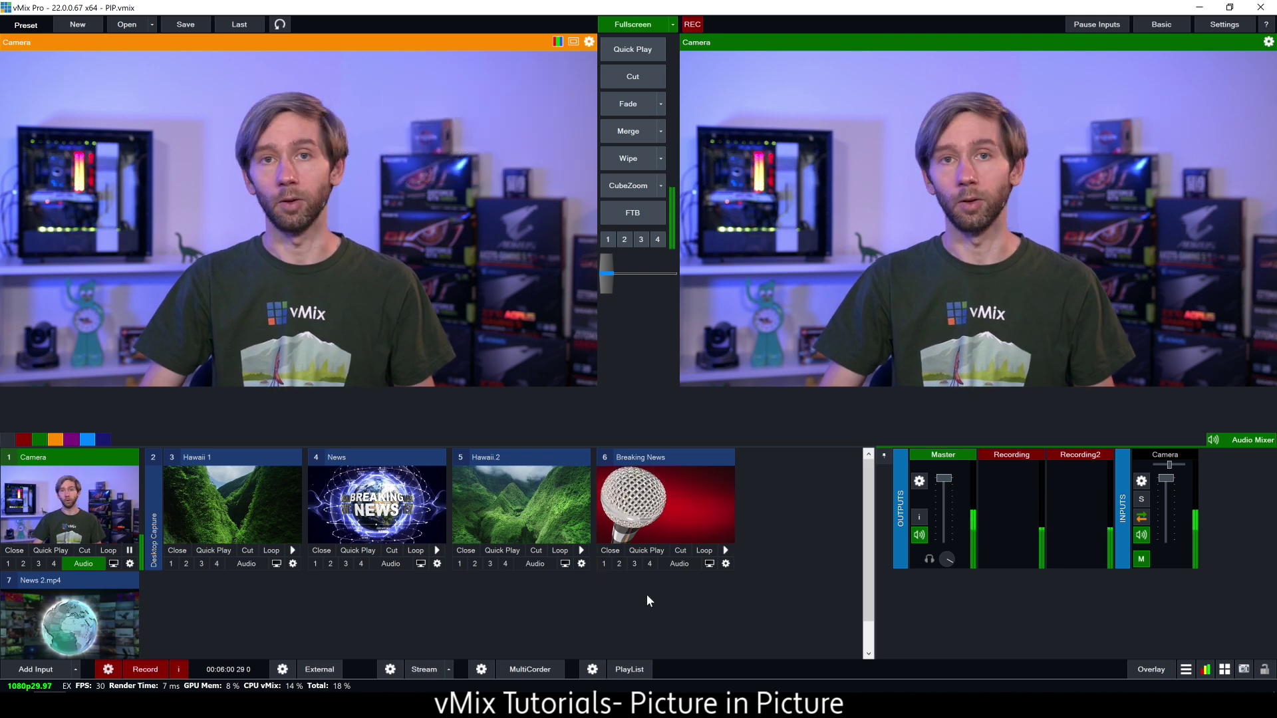
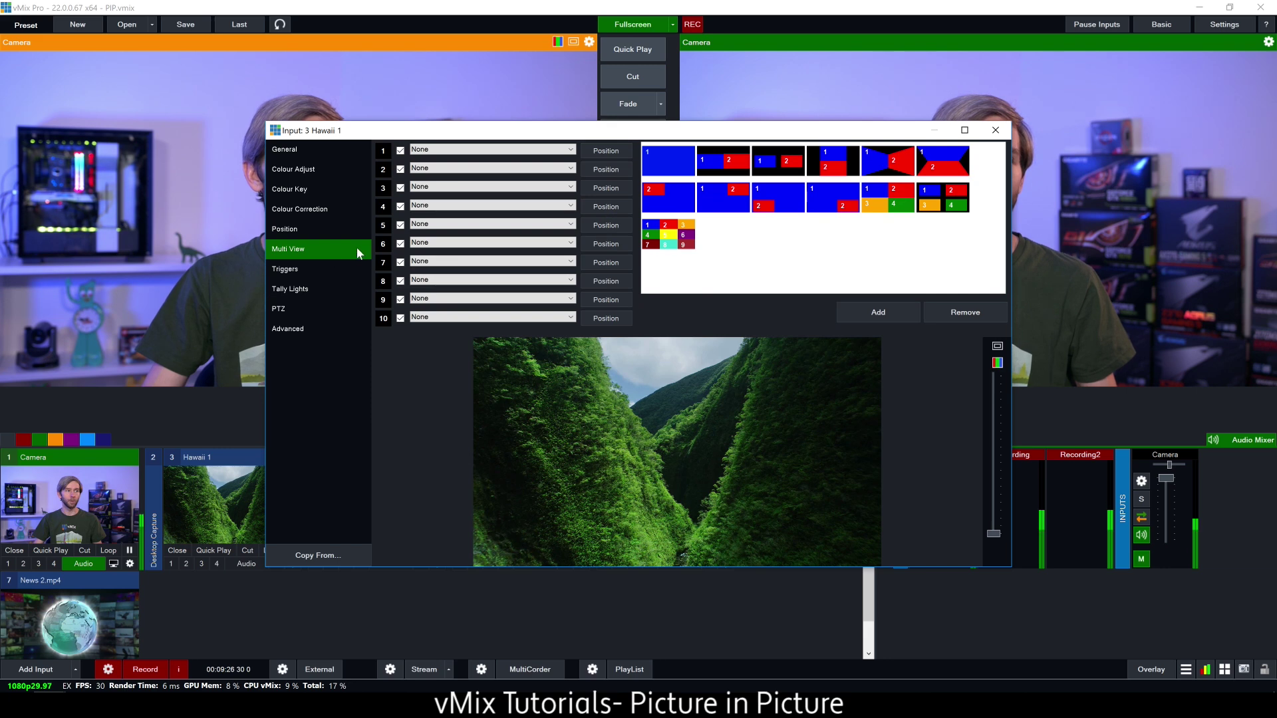
Step: Assign Breaking News to Multi View layer 2 of Hawaii 1, positioned near the upper-right corner at zoom about 0.36, pan about 0.56, 0.51
click(446, 171)
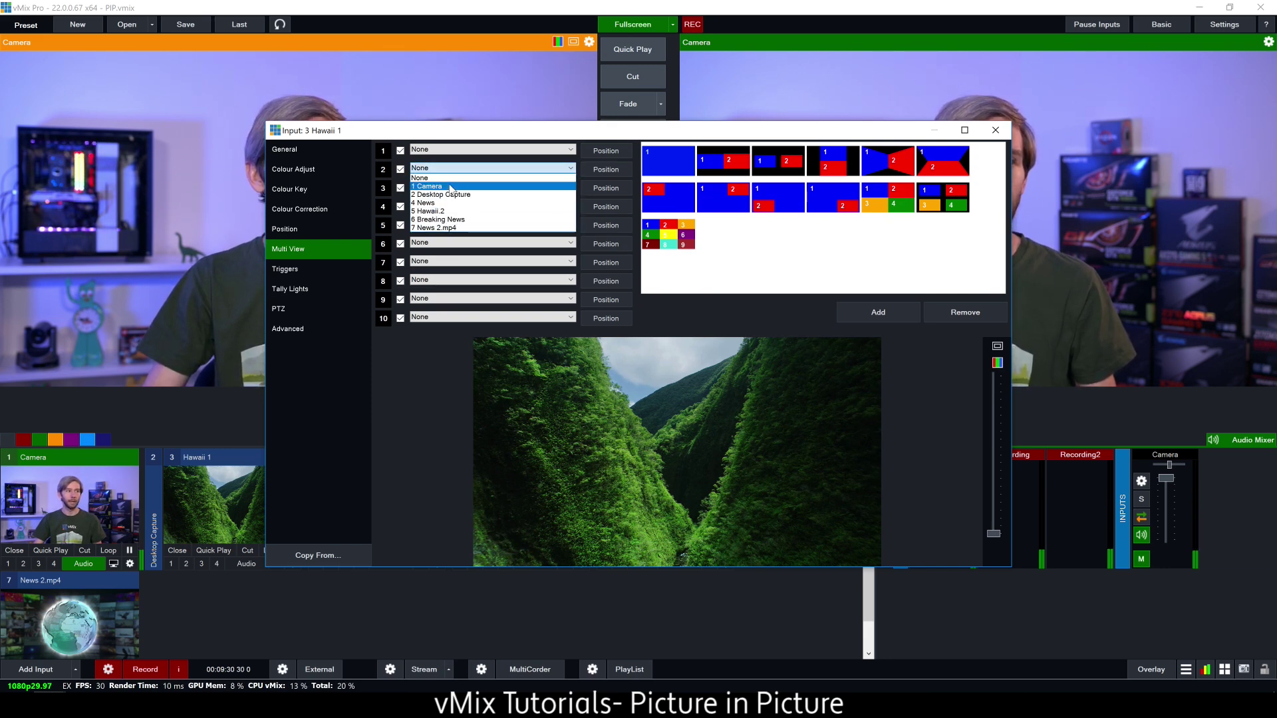
click(469, 220)
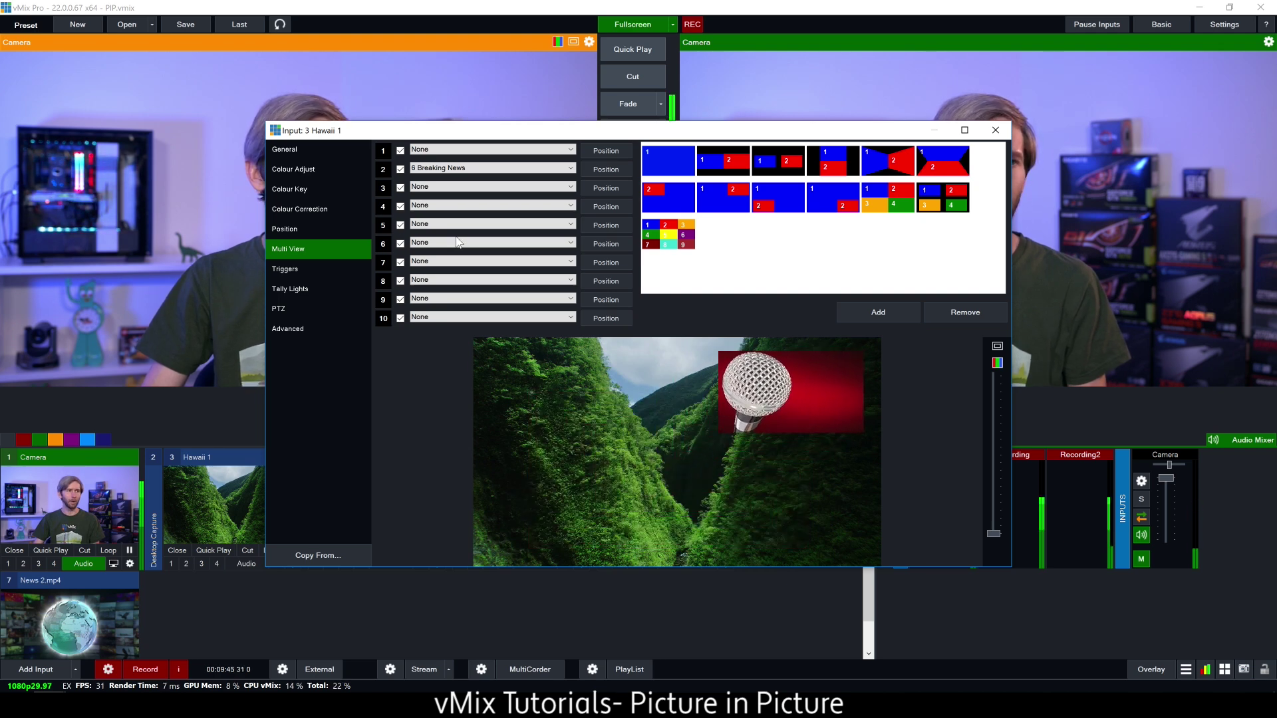
click(588, 187)
mouse_move(792, 429)
mouse_down()
mouse_move(776, 430)
mouse_move(793, 418)
mouse_up()
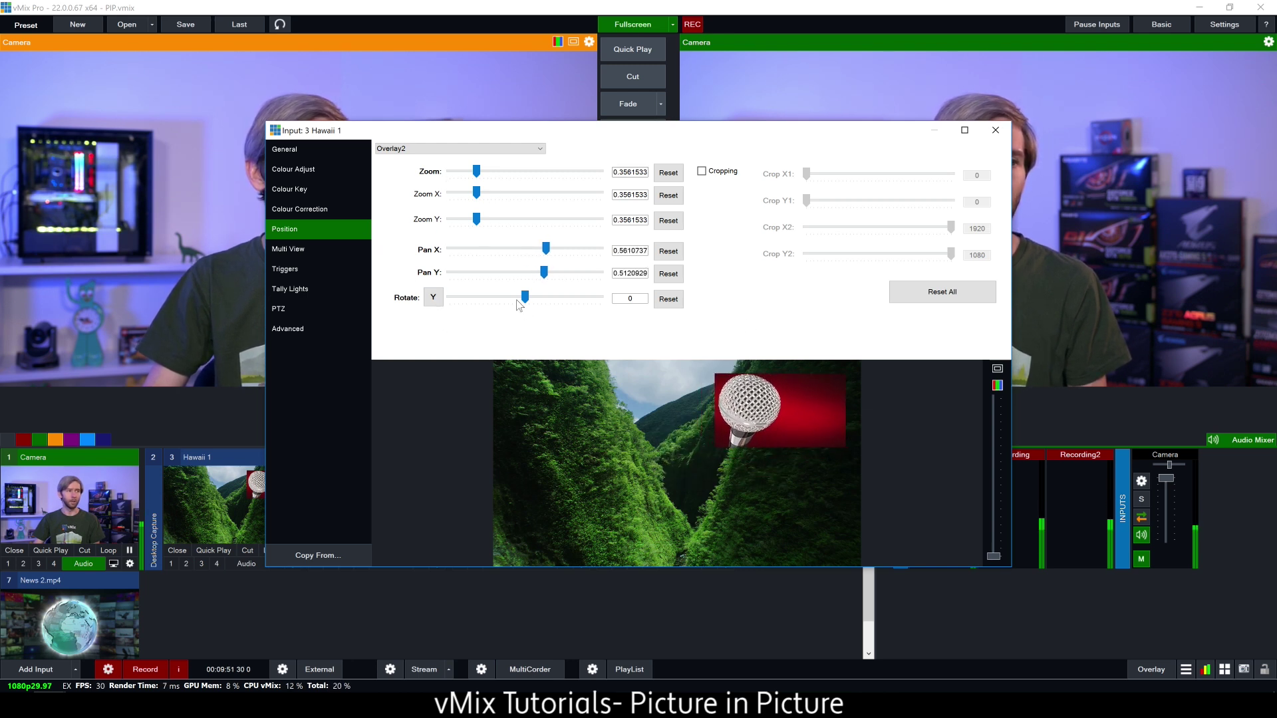
click(995, 131)
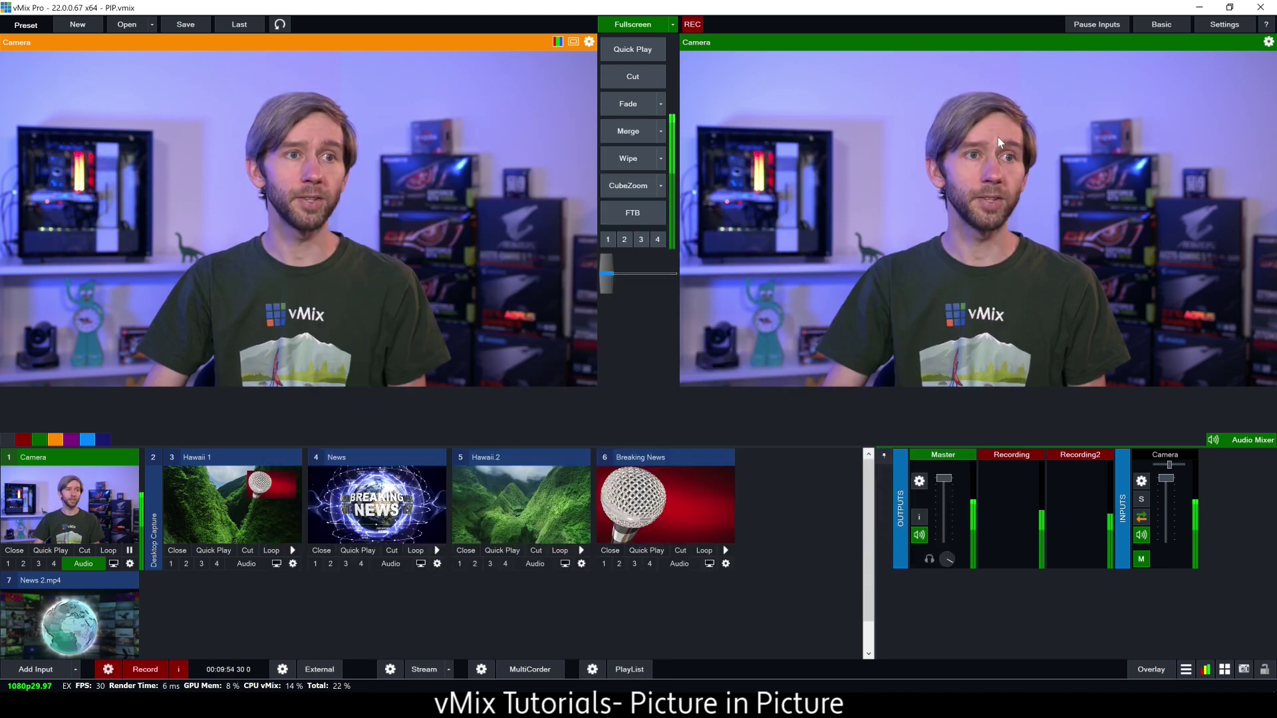
Step: Load the Hawaii 1 input with its Multi View layer into the preview
click(254, 512)
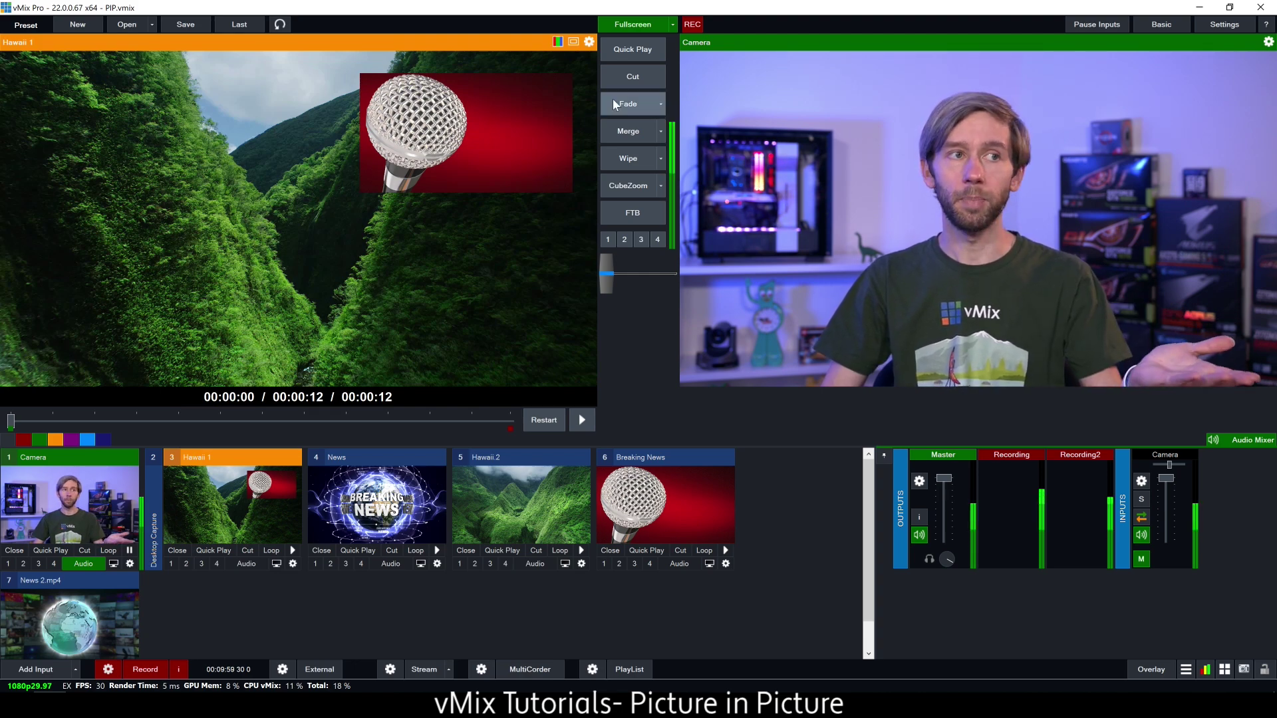
Step: Cut Hawaii 1 to the output and set its Multi View layer 2 back to None
click(632, 81)
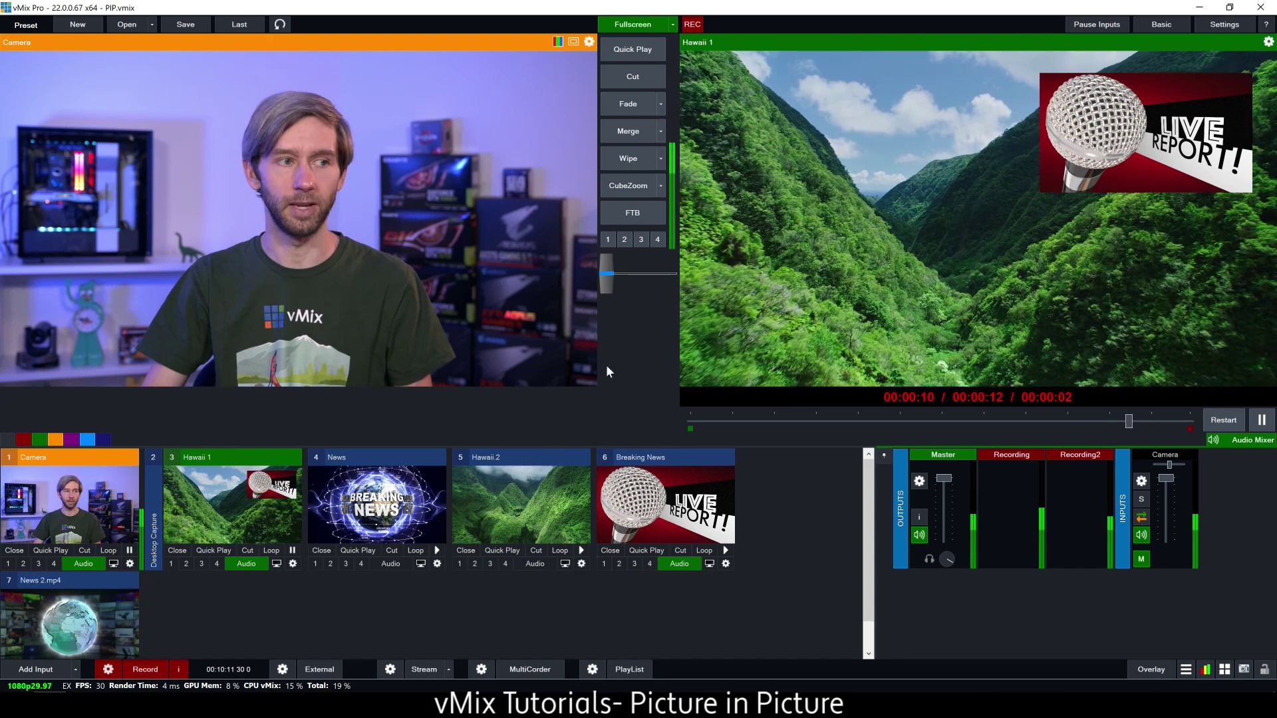
click(293, 563)
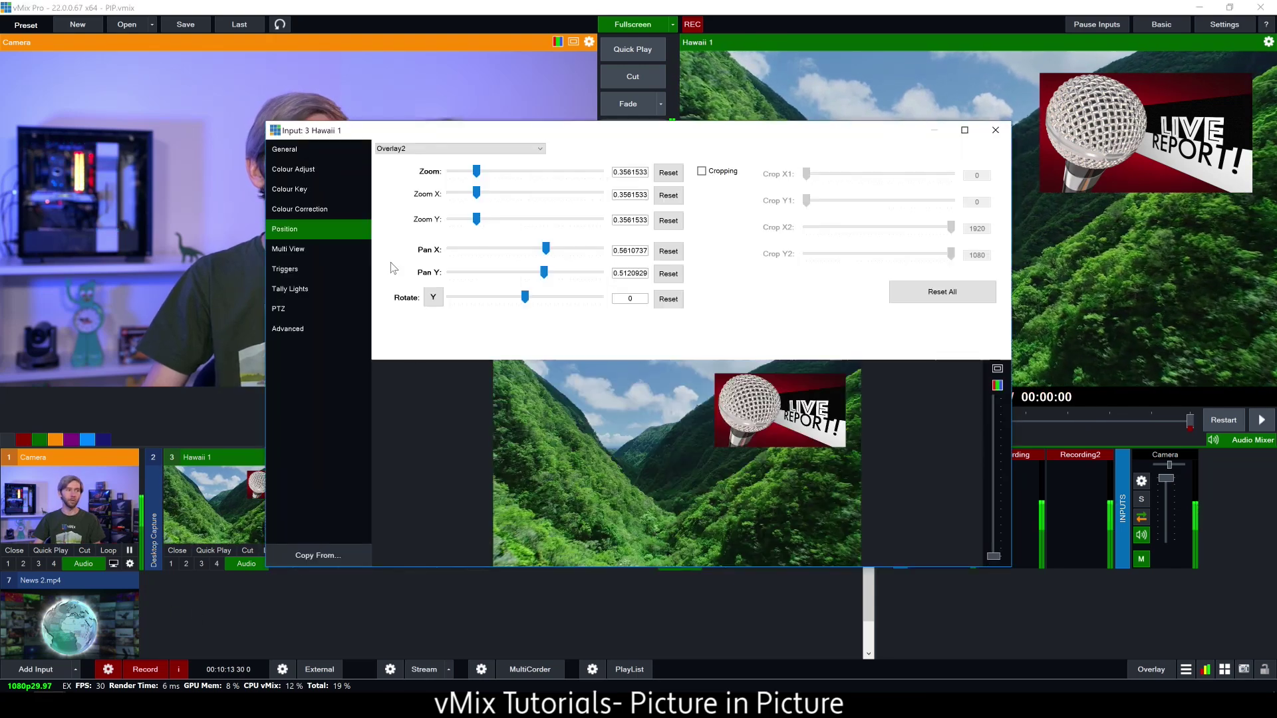
click(316, 249)
click(470, 171)
click(444, 182)
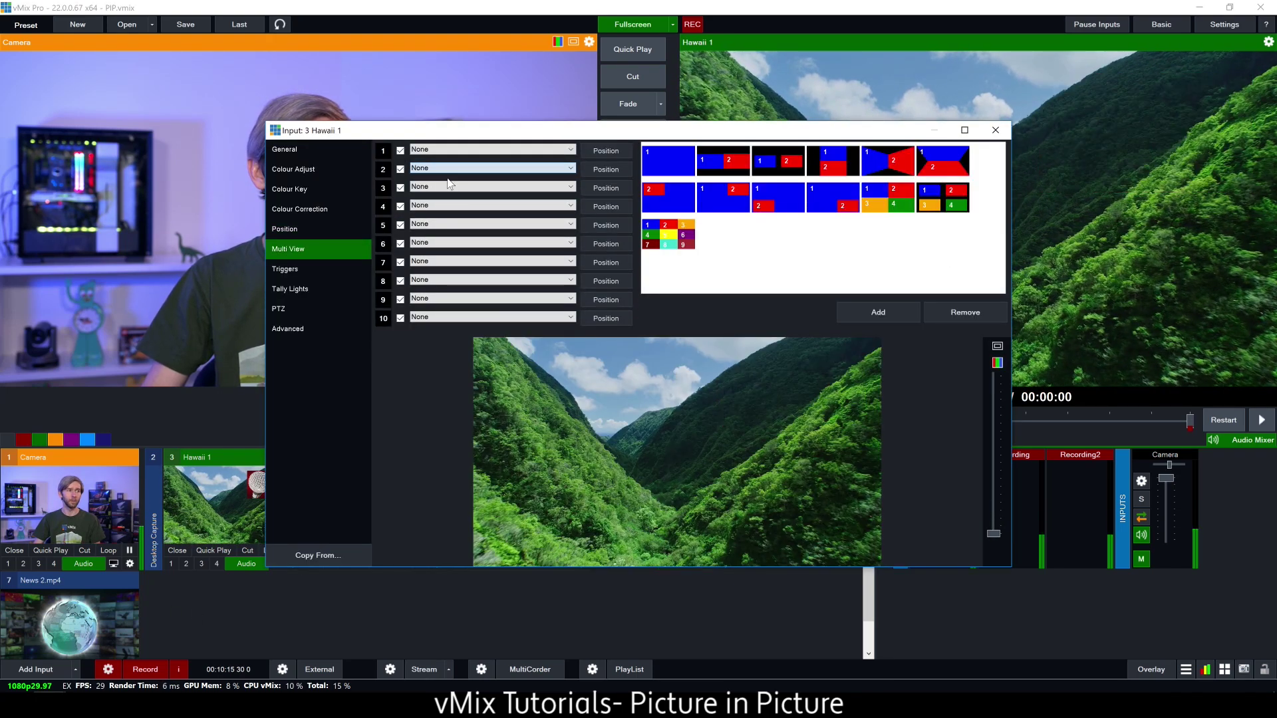
click(996, 129)
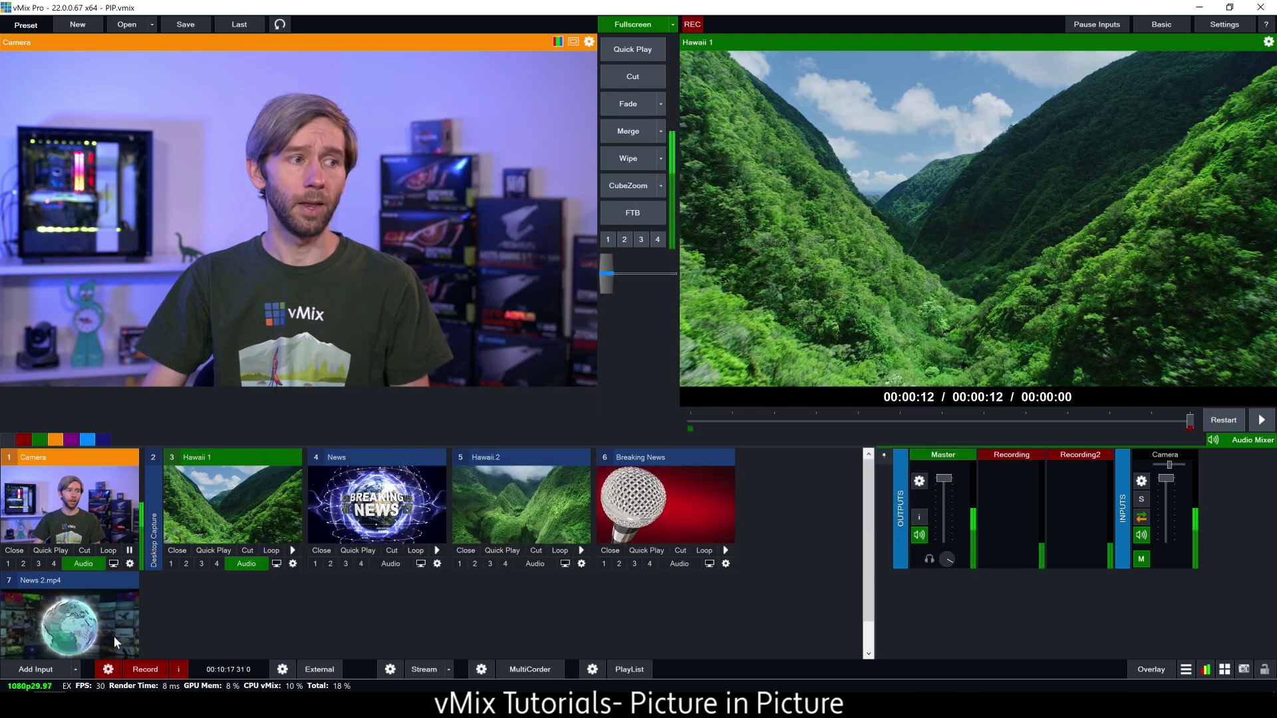
Step: Add a Blank input to the production
scroll(193, 628, down, 1)
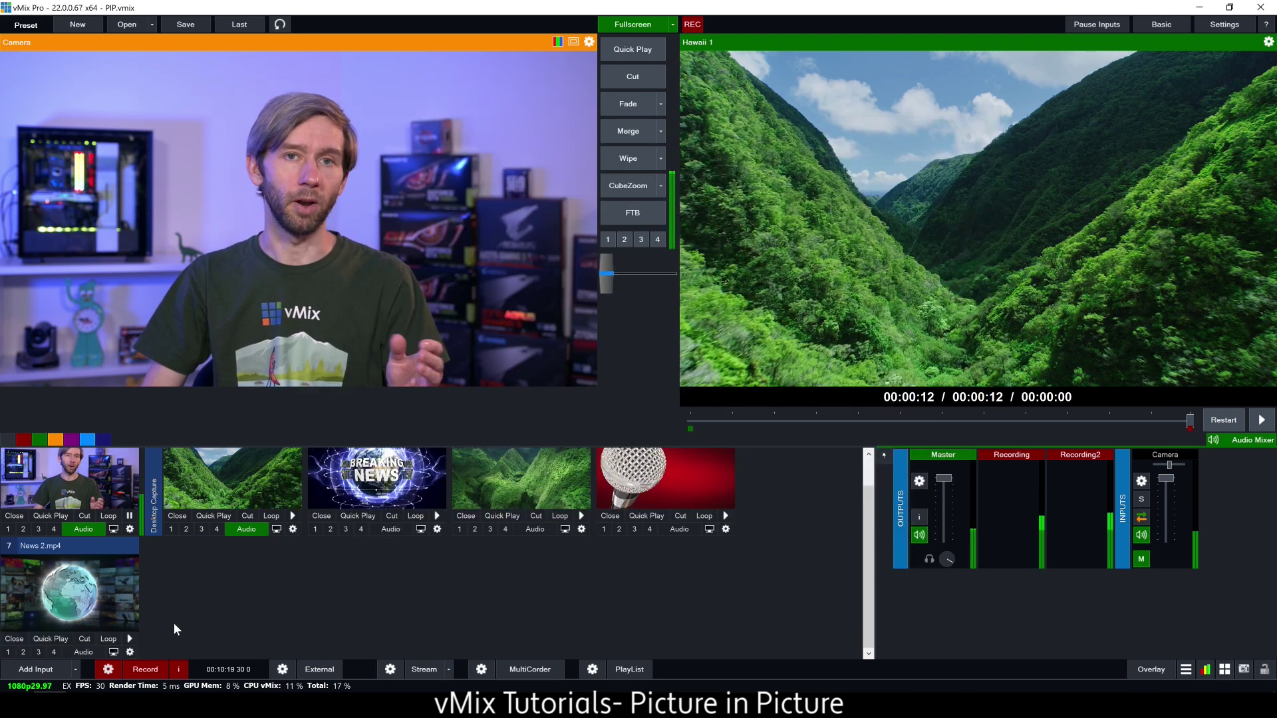
click(75, 670)
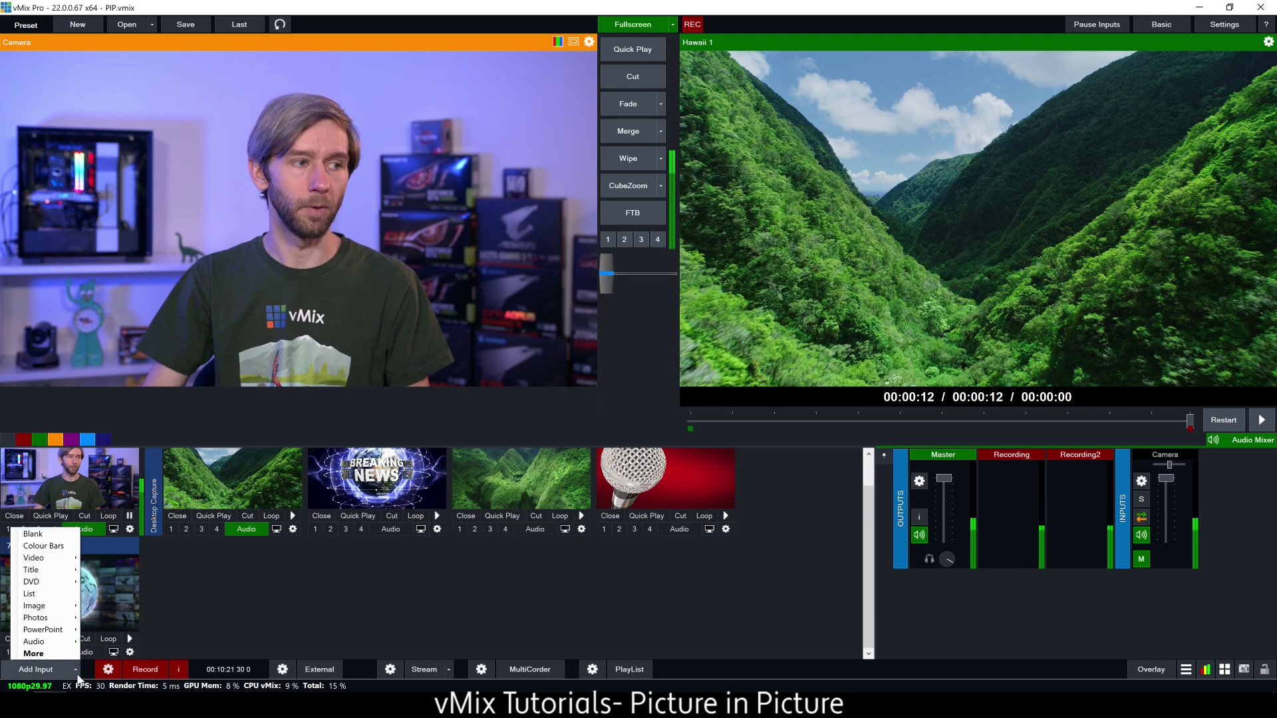
click(40, 538)
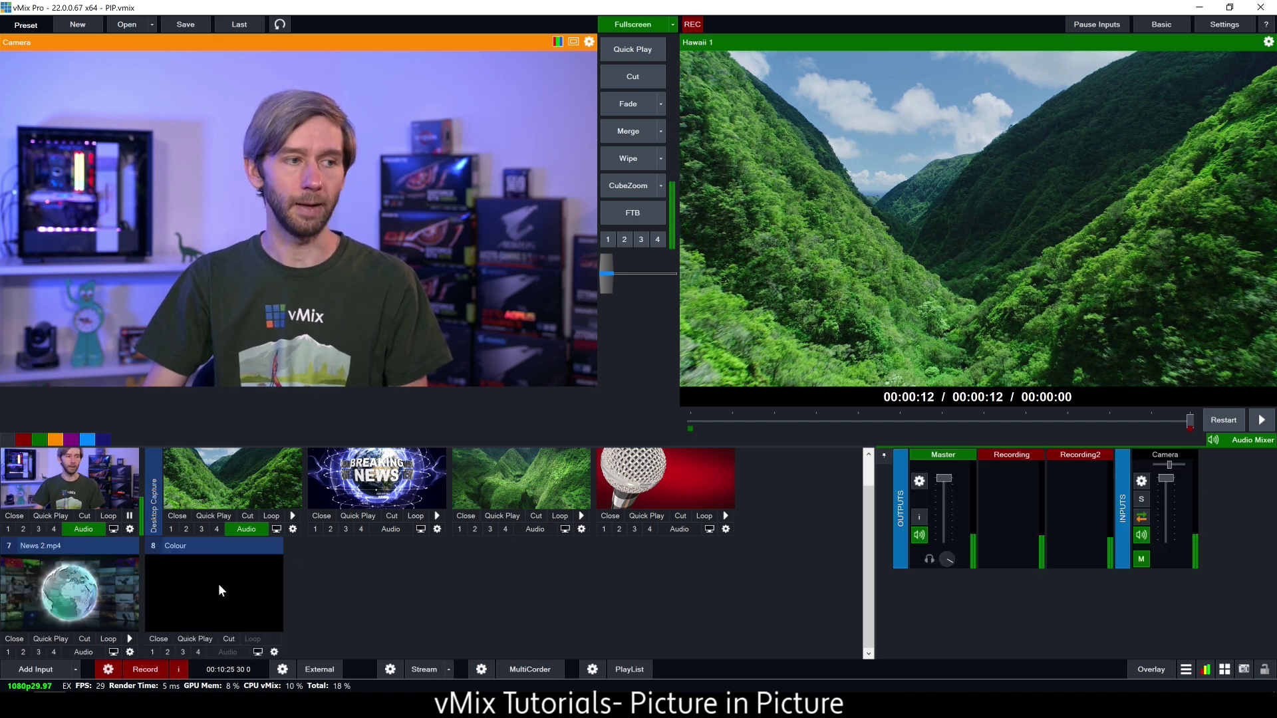
Step: In the Colour input's Multi View, assign Hawaii 1 to layer 1 and Breaking News to layer 2, shrunk into the frame's upper-right corner
click(273, 652)
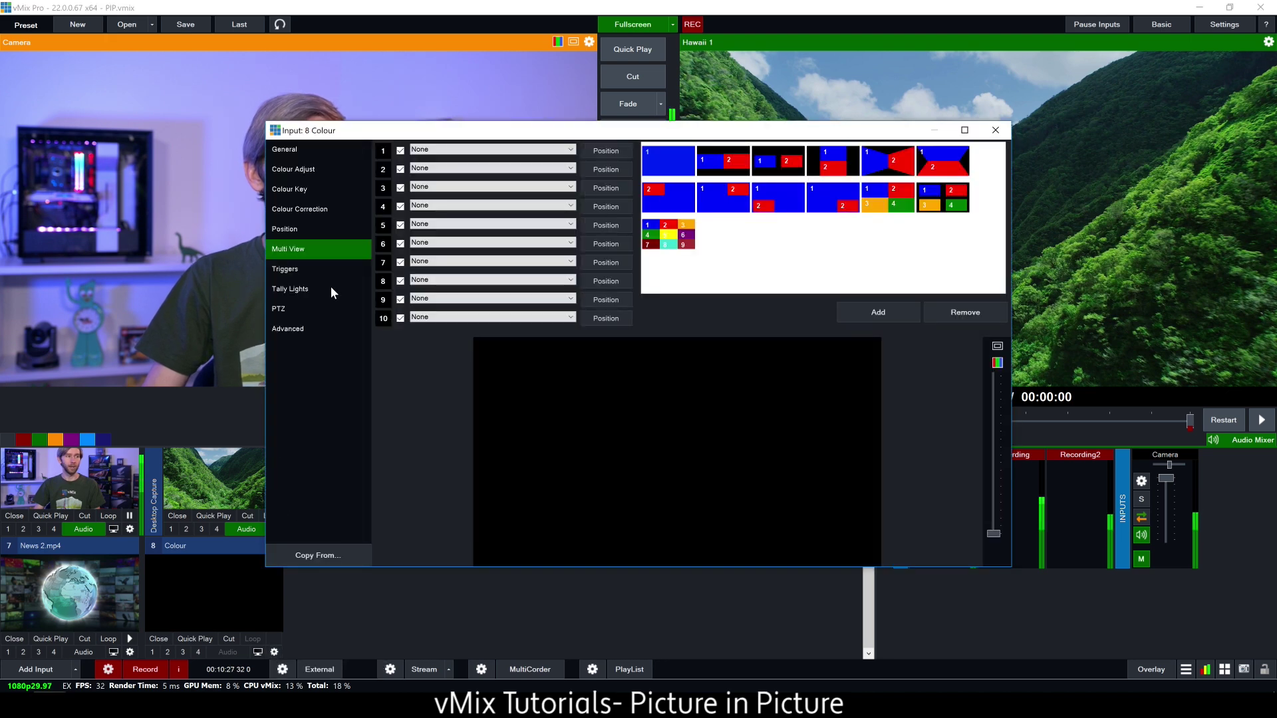
click(437, 151)
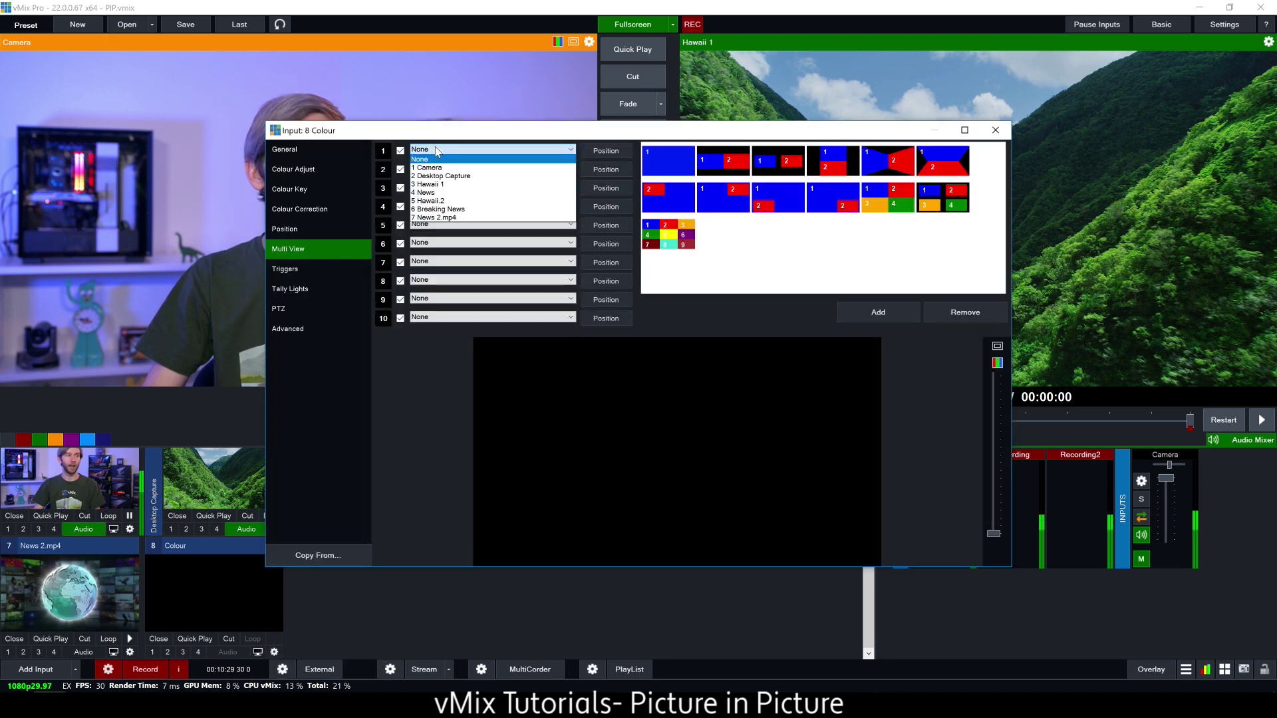
click(431, 185)
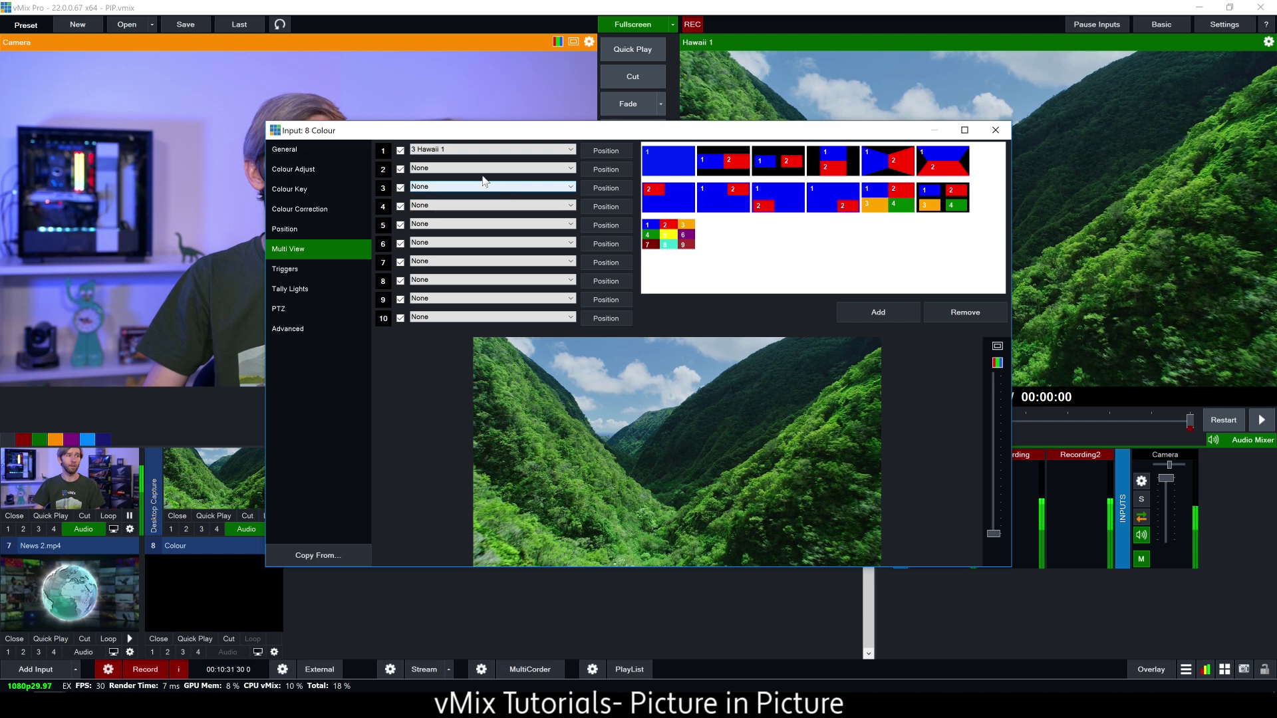
click(474, 169)
click(439, 227)
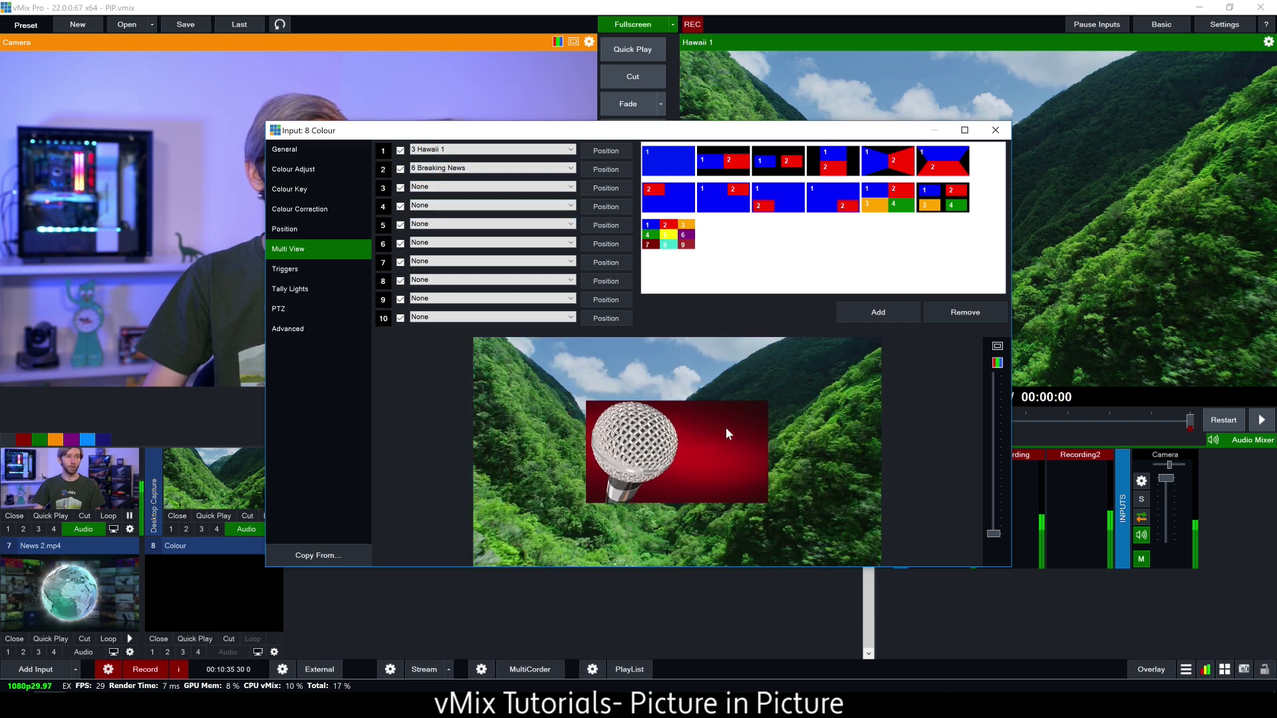
drag(749, 418, 804, 385)
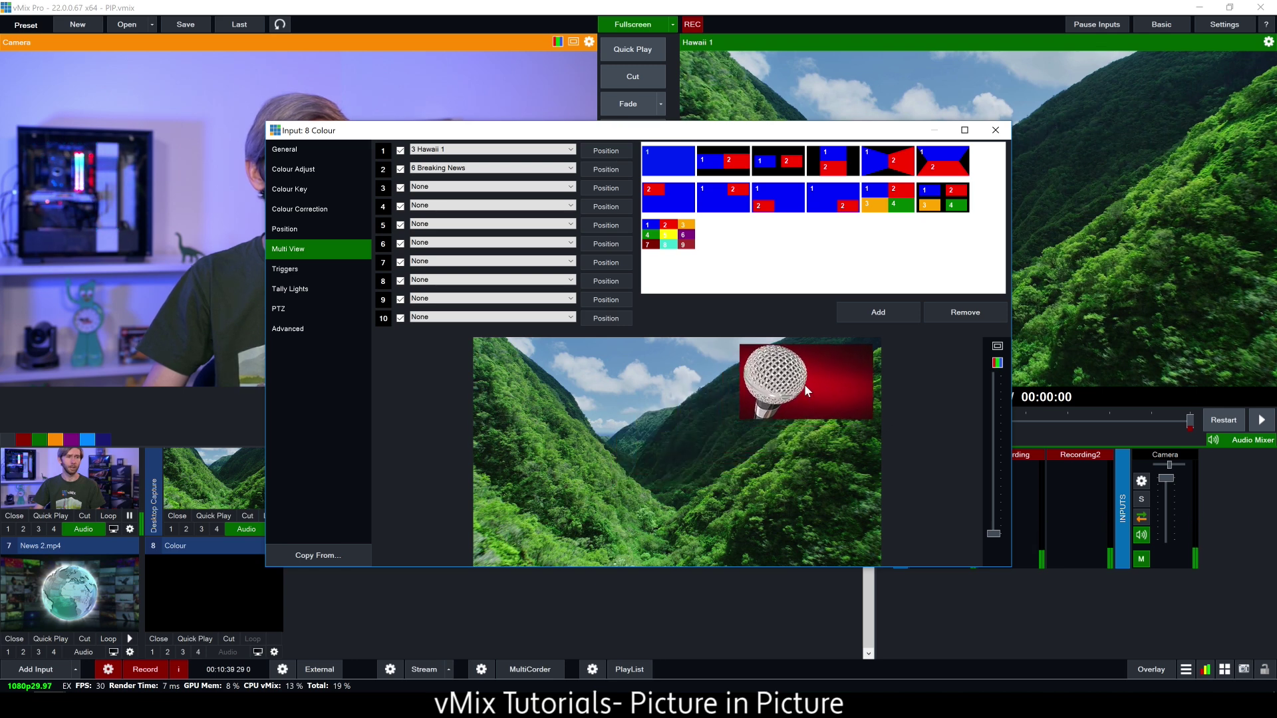
click(995, 130)
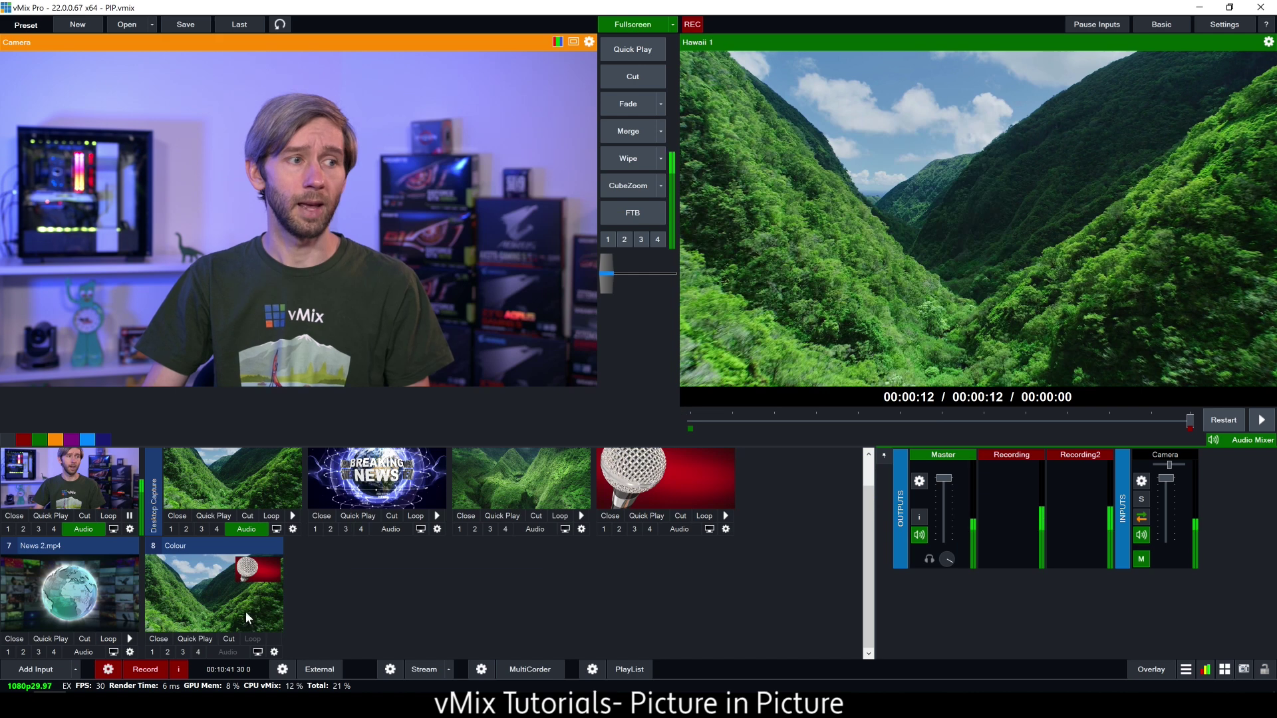
Step: Check Hawaii 1 and Breaking News individually in the preview, and cut the Colour composite to the output
scroll(229, 613, up, 1)
click(245, 508)
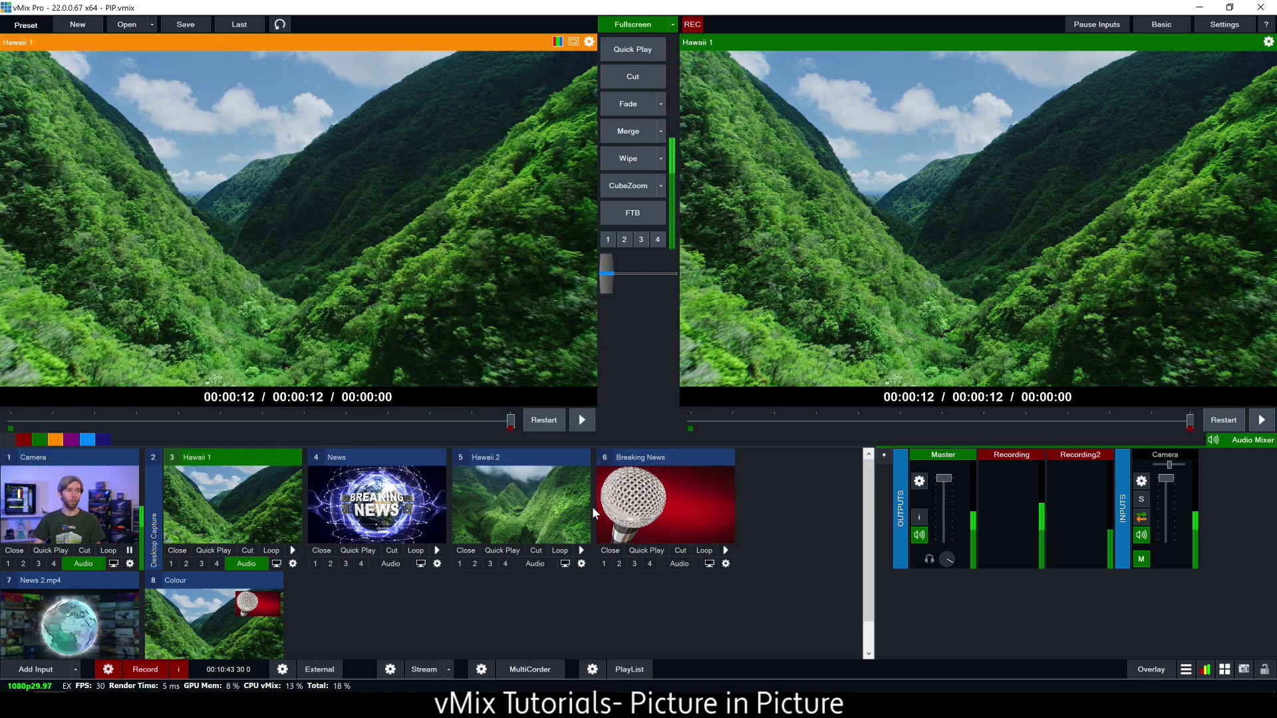
click(625, 505)
scroll(258, 607, down, 1)
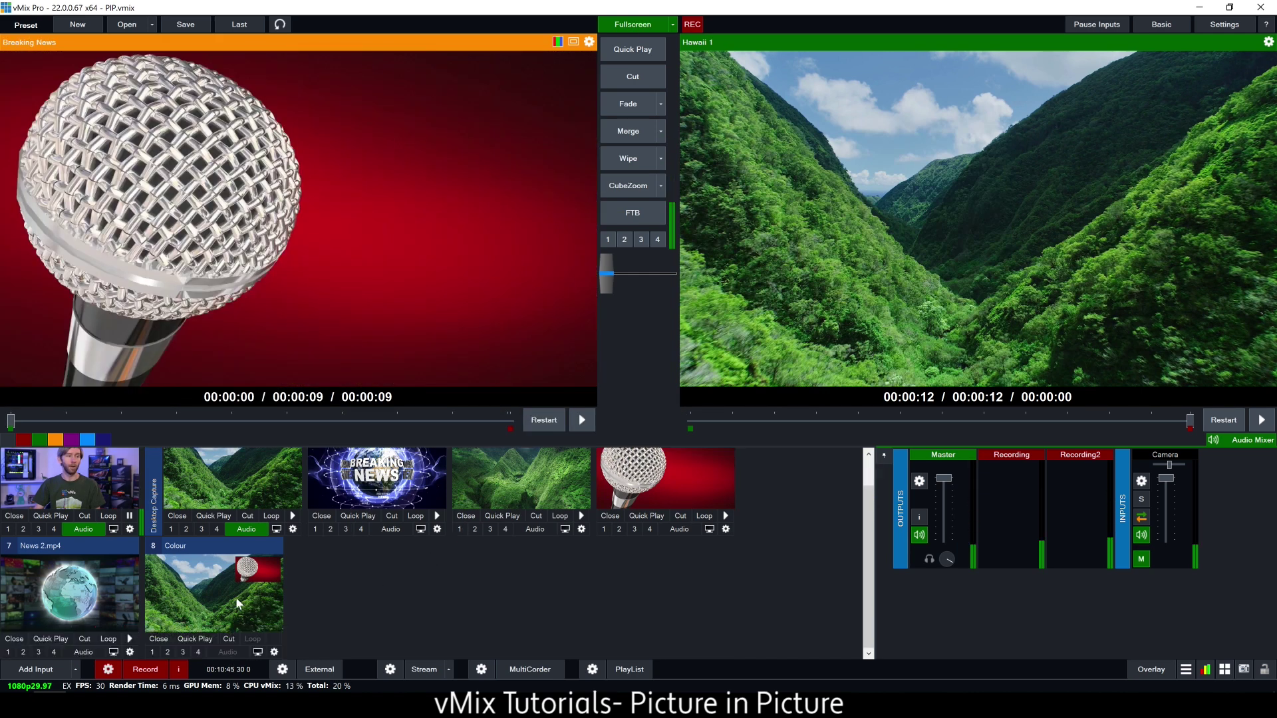
click(236, 596)
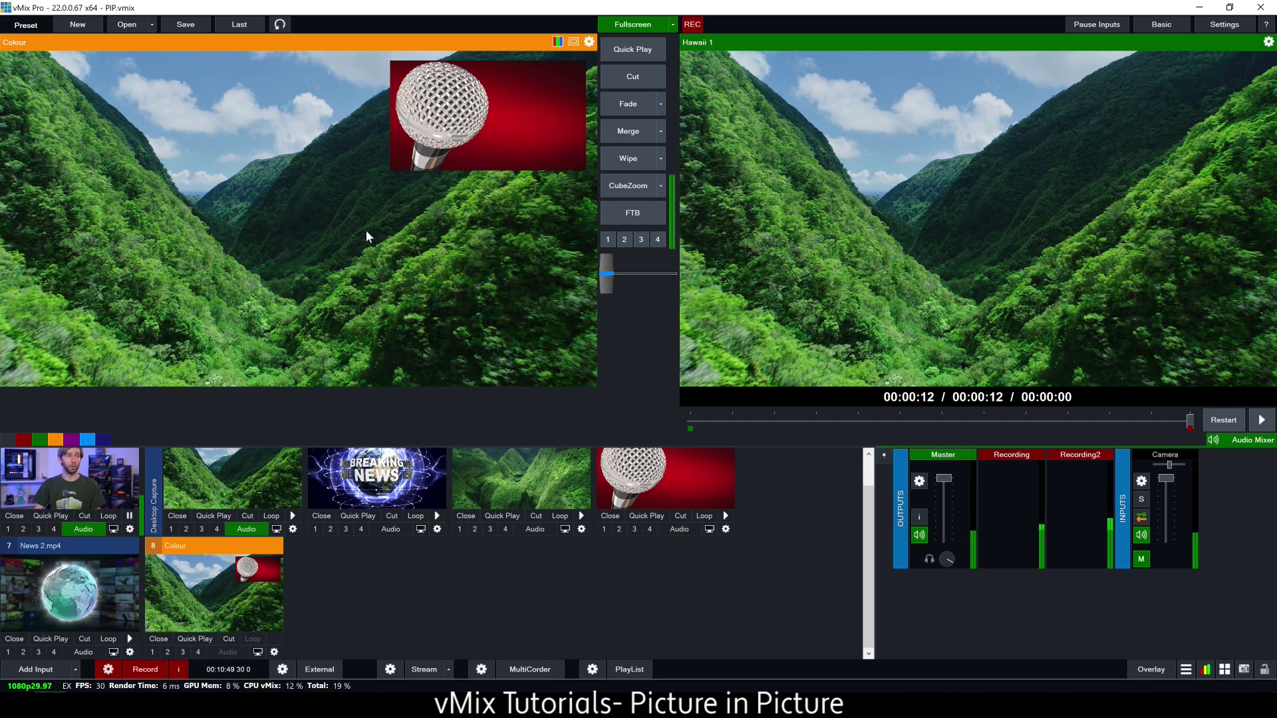
click(623, 87)
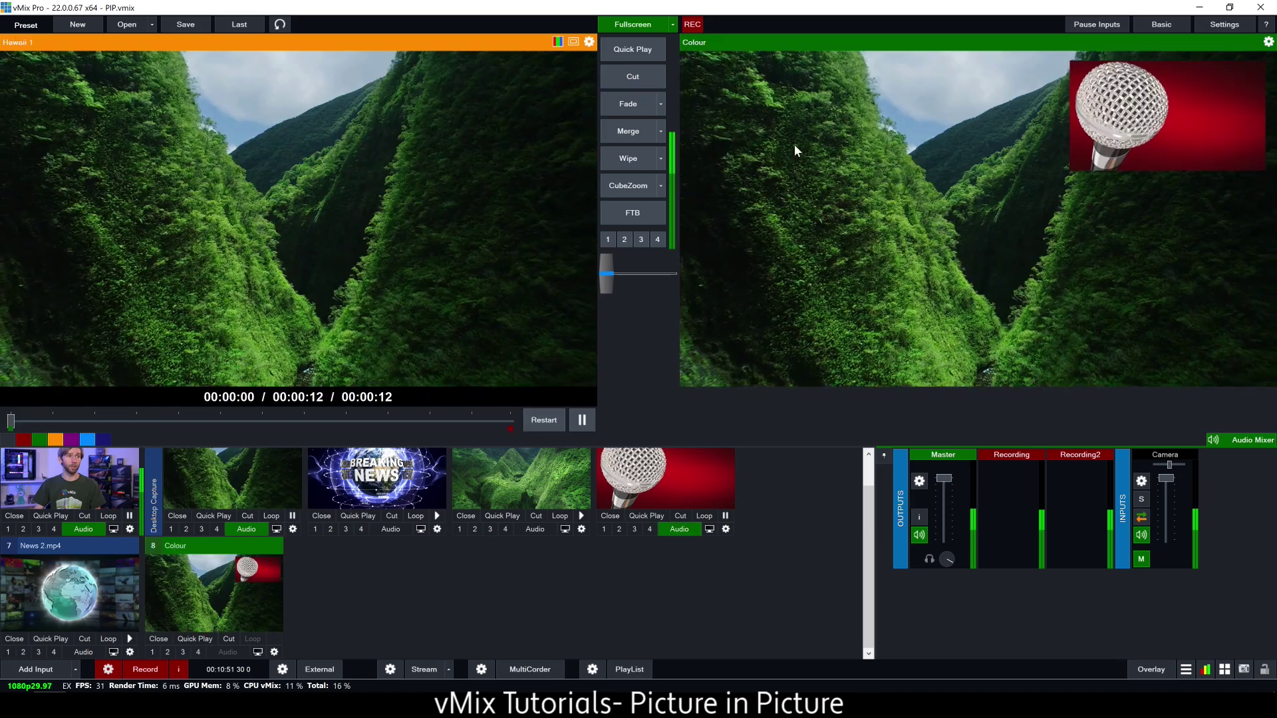
Step: Merge from the Colour composite to full-frame Breaking News on the output and merge back again
click(717, 469)
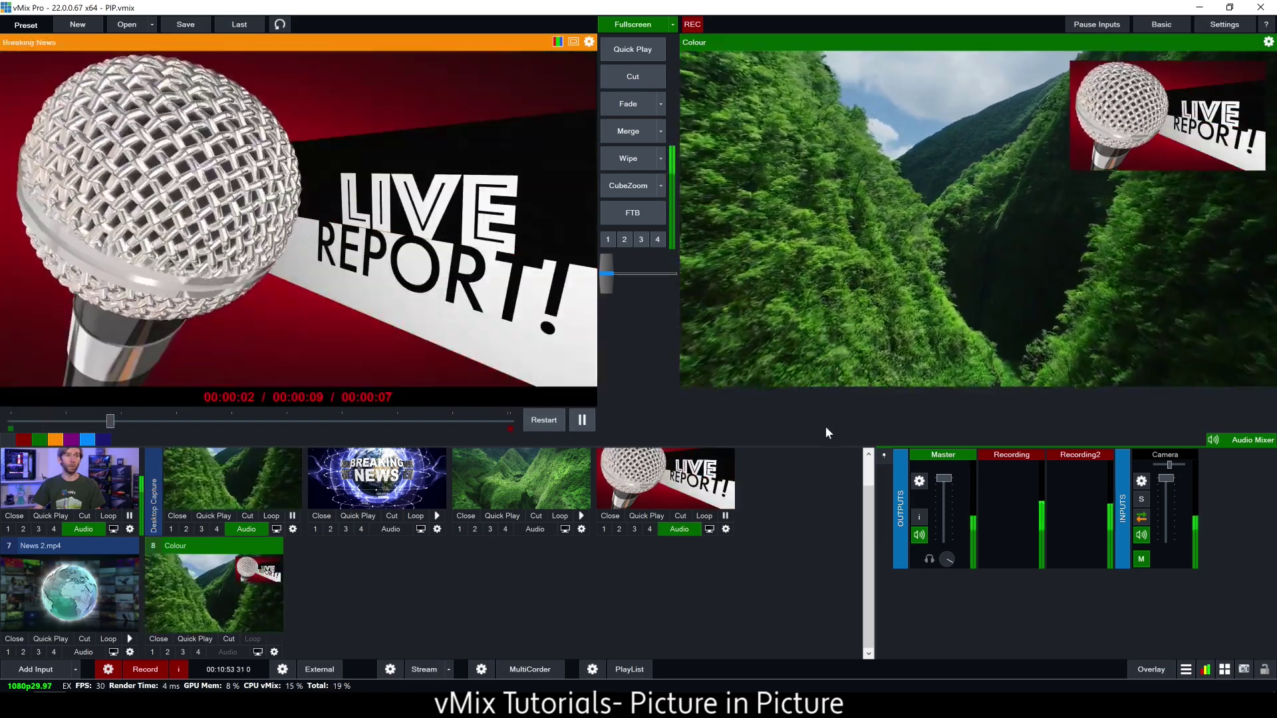
click(621, 133)
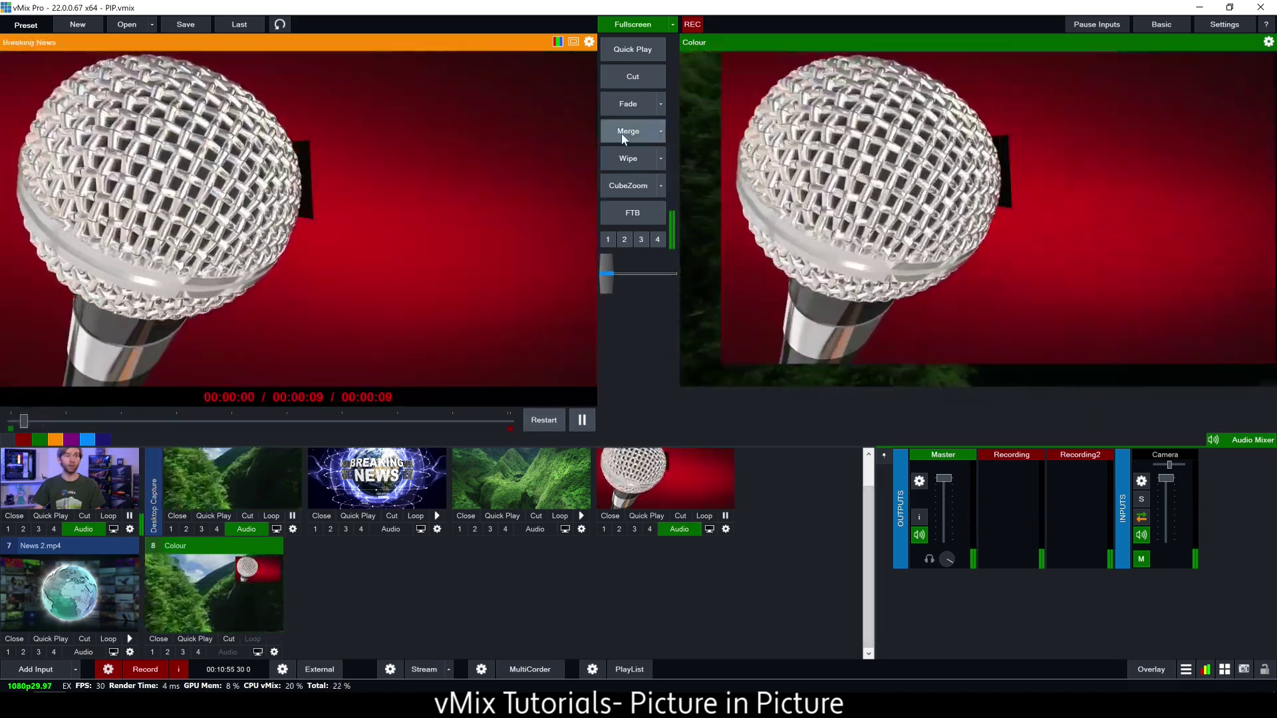
click(622, 133)
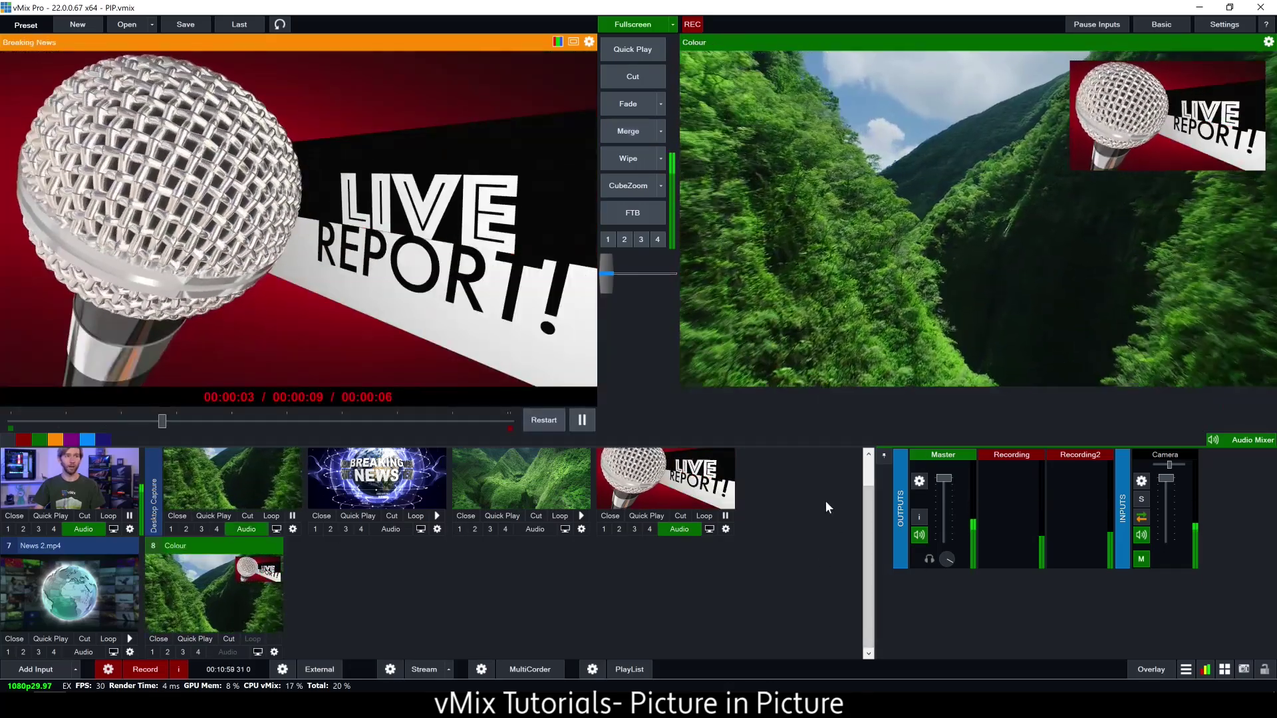
scroll(836, 493, up, 1)
scroll(785, 498, down, 1)
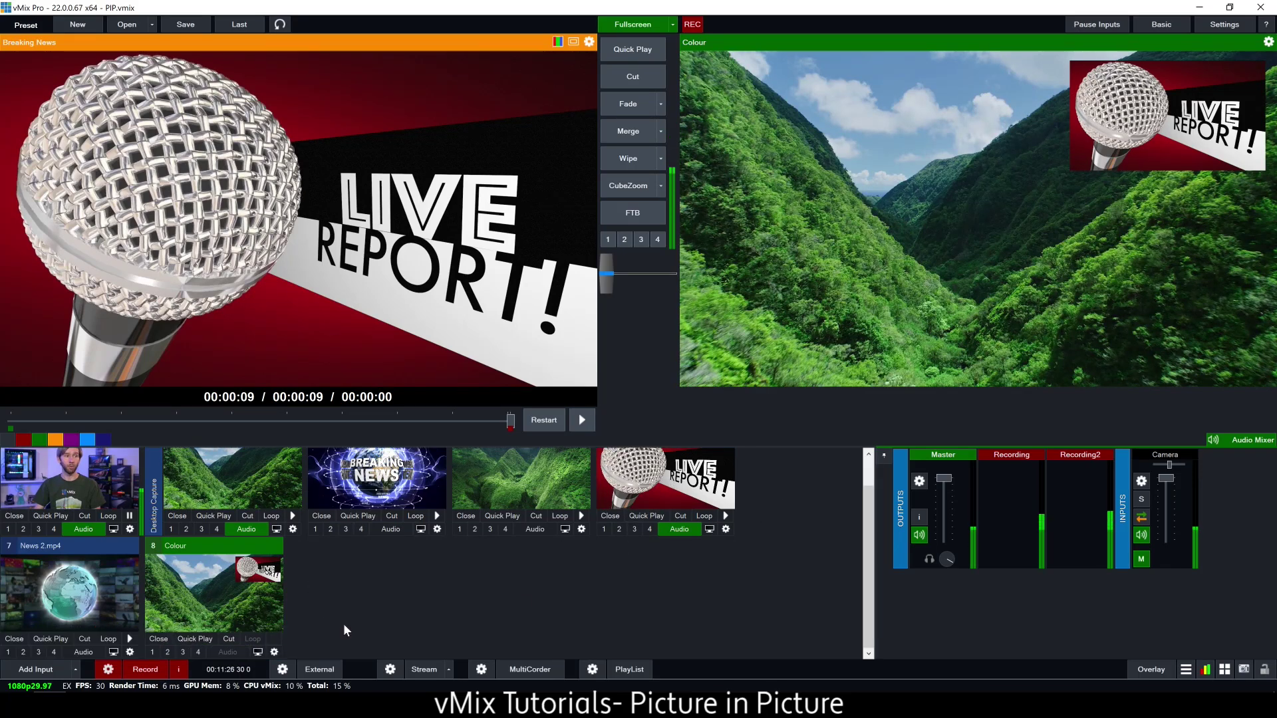
scroll(345, 630, up, 1)
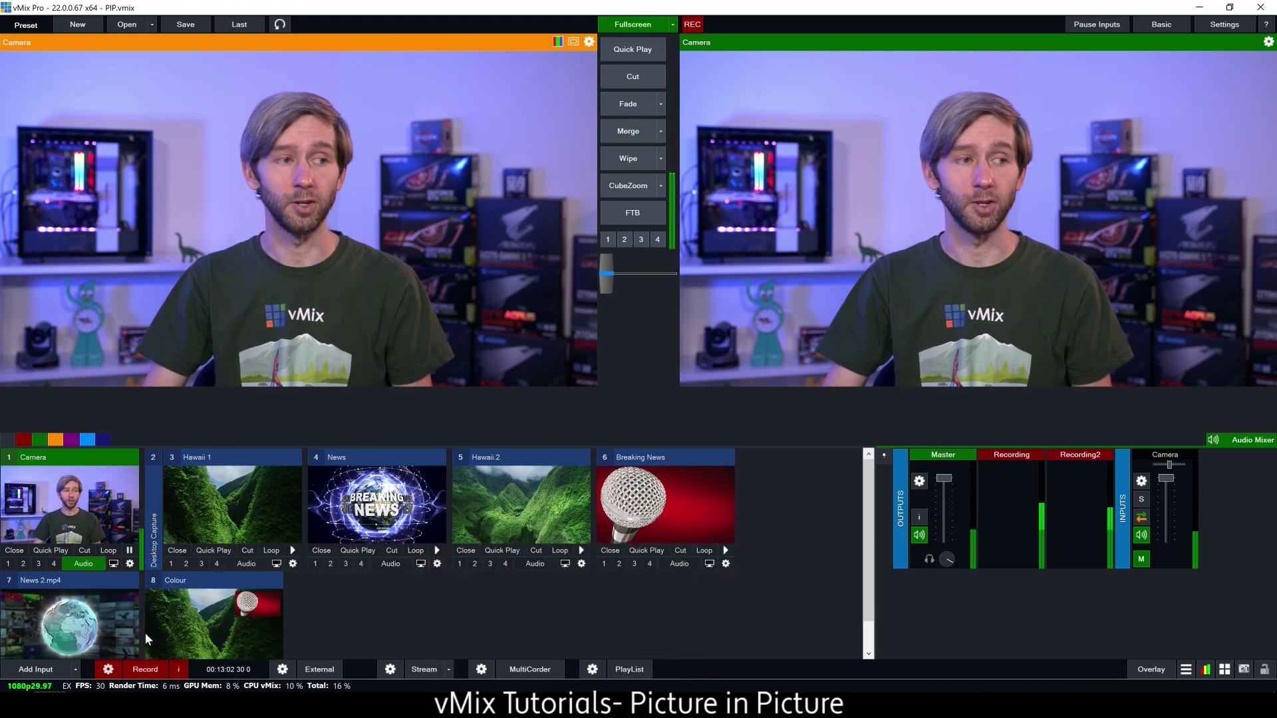
Step: Add the WDoubleBox-MultiDiamond virtual set as a new input
click(36, 669)
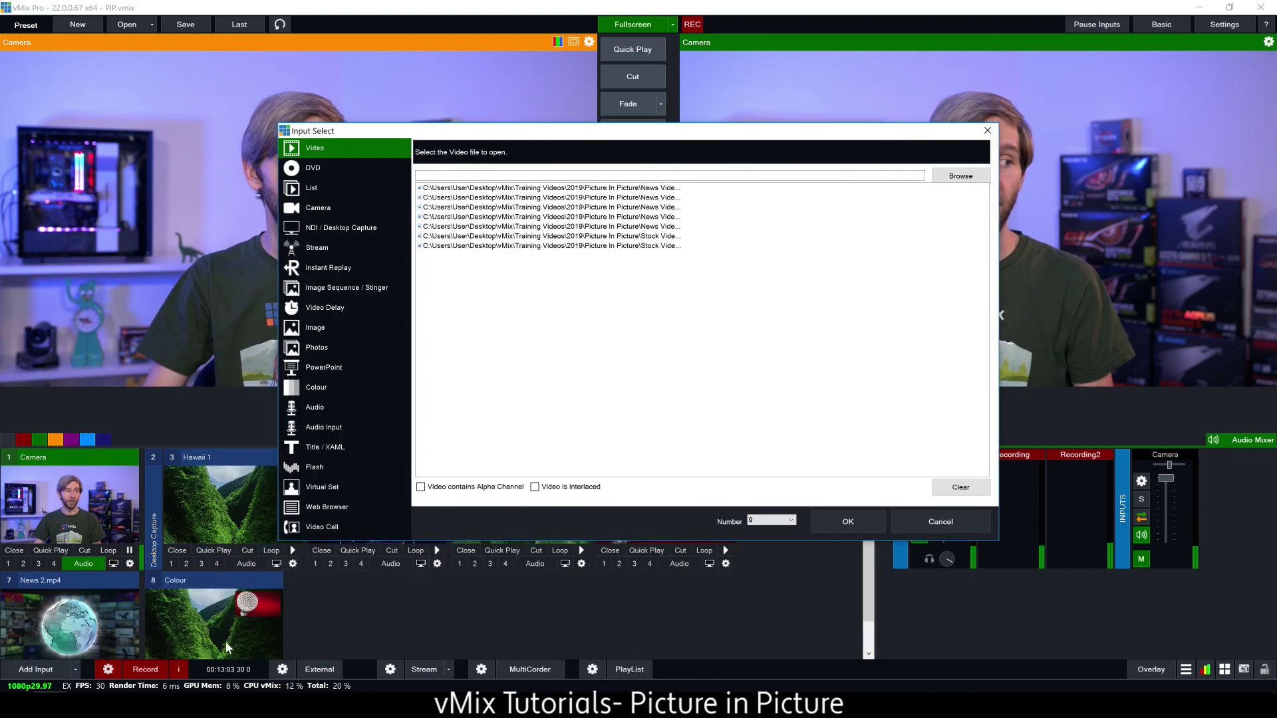
click(323, 488)
scroll(729, 309, down, 10)
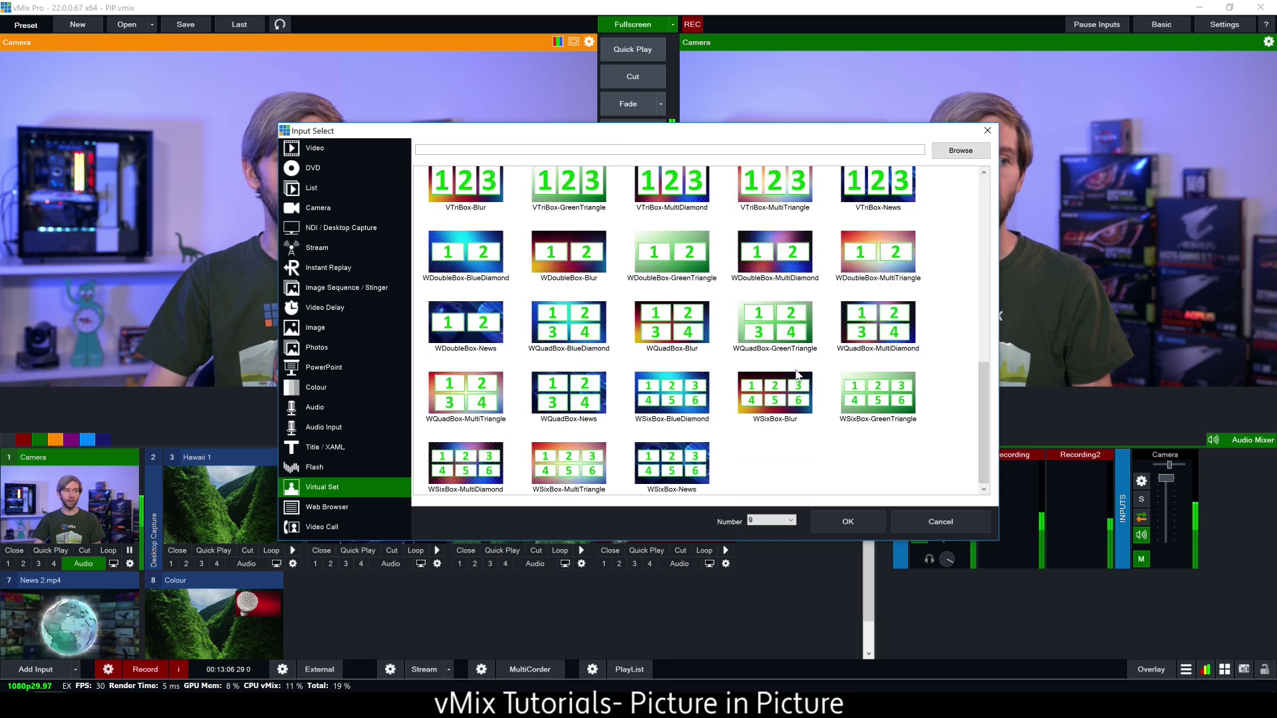
click(773, 253)
click(844, 522)
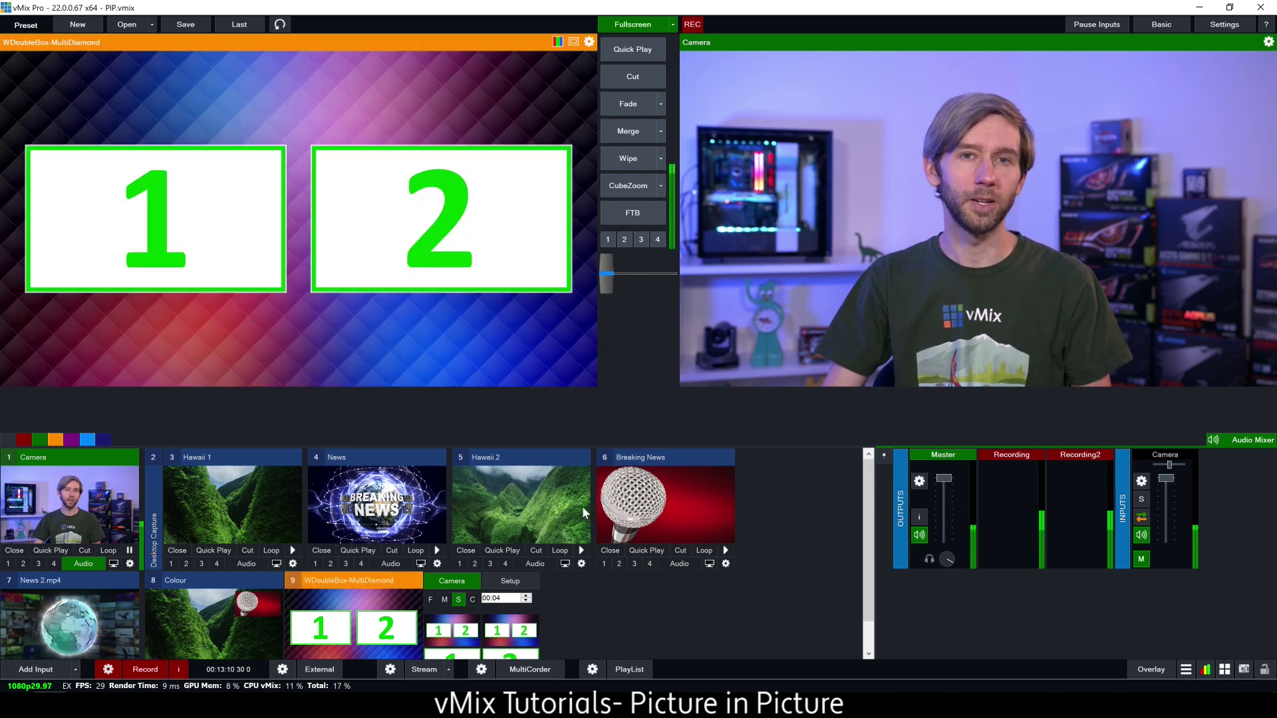
Step: Assign Hawaii 1 to the Box1 layer in the setup of the WDoubleBox-MultiDiamond virtual set
scroll(644, 588, down, 1)
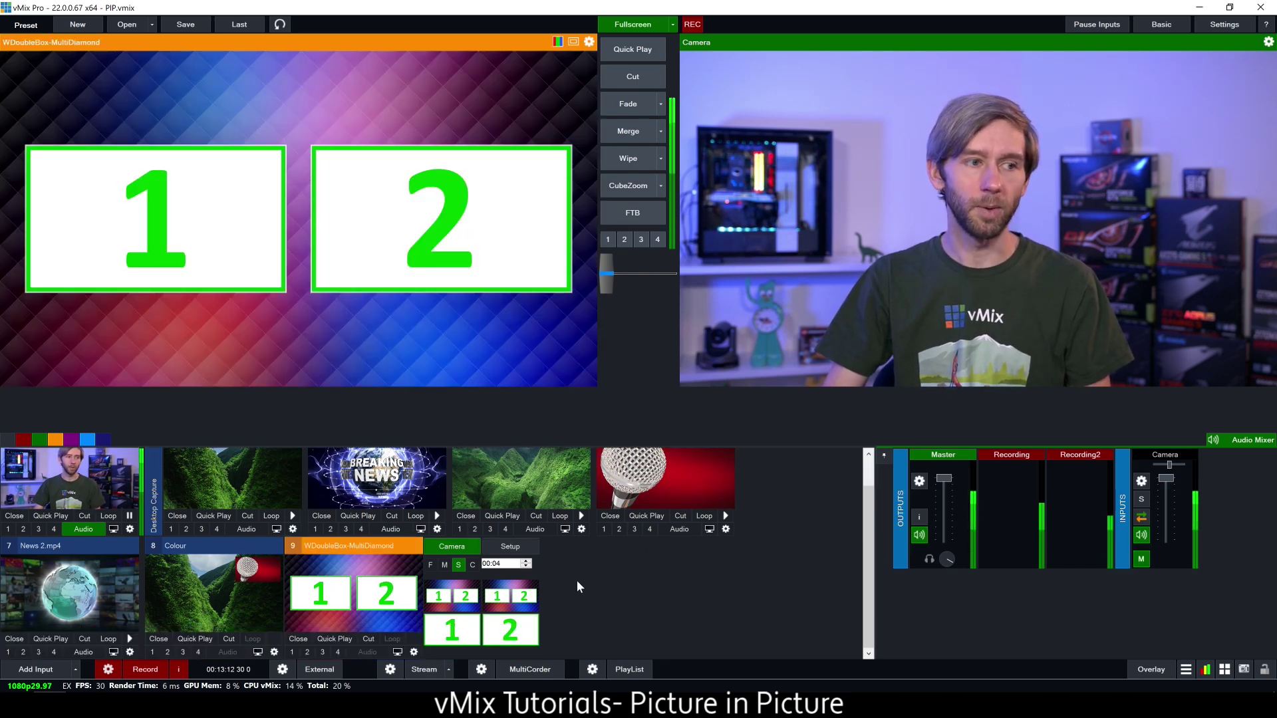
click(505, 551)
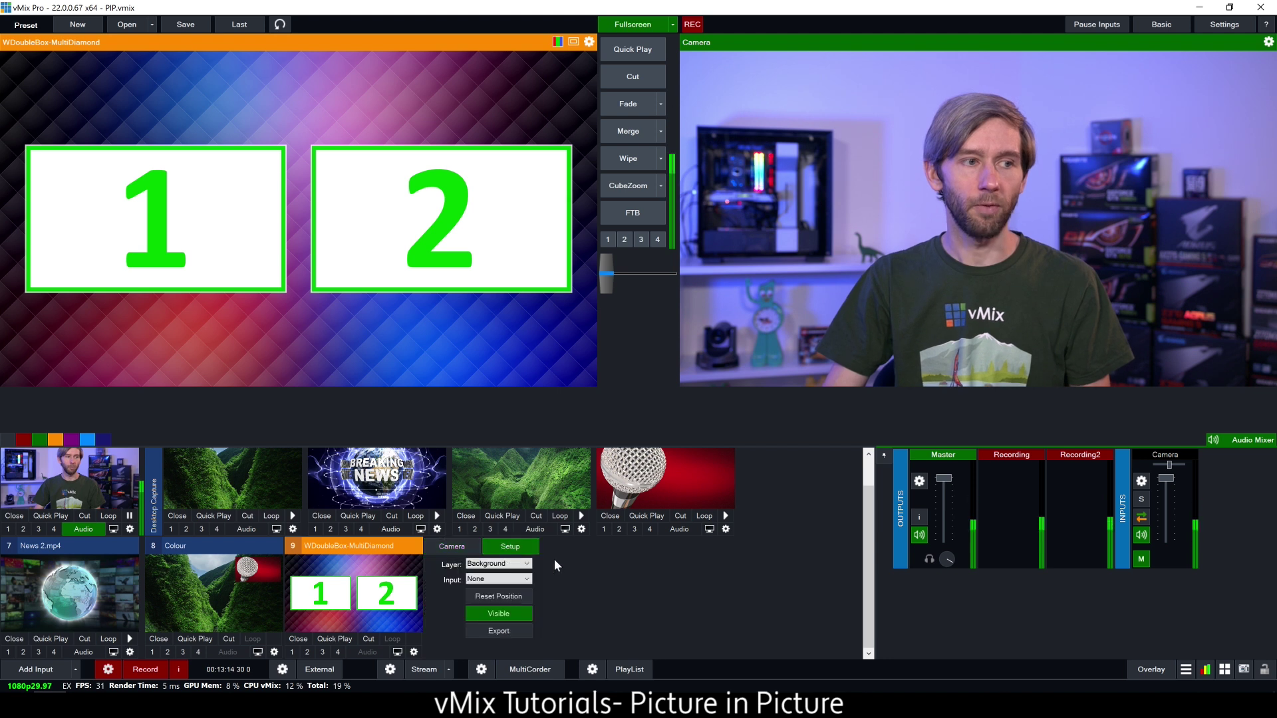
click(500, 563)
click(500, 591)
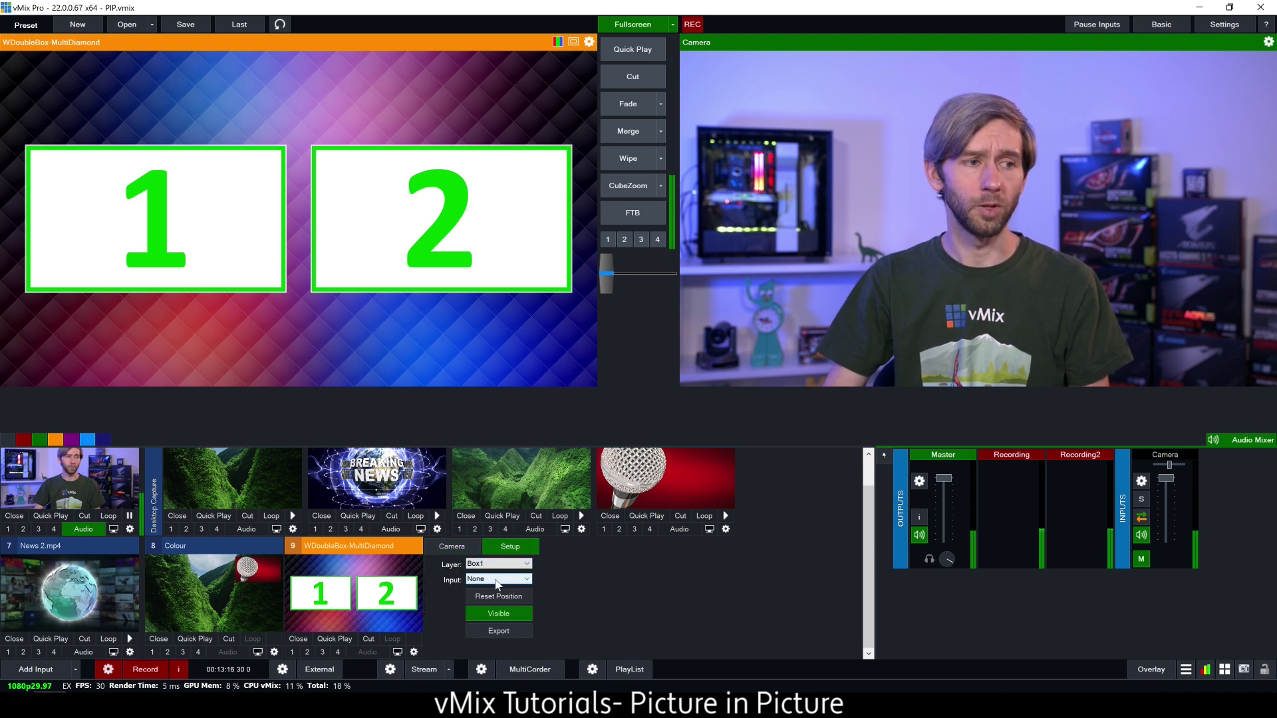
click(497, 580)
click(492, 614)
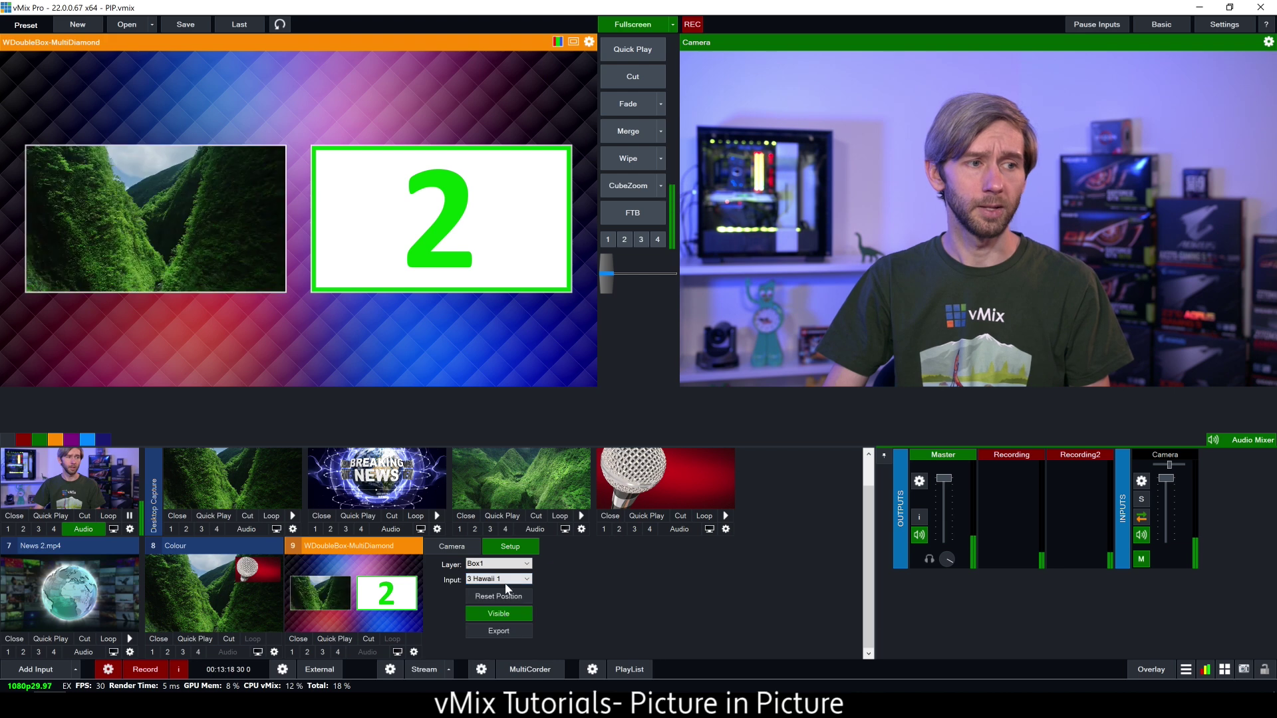
Step: Assign Breaking News to the virtual set's Box2 layer and cut the double-box composite to the output
click(503, 580)
click(503, 580)
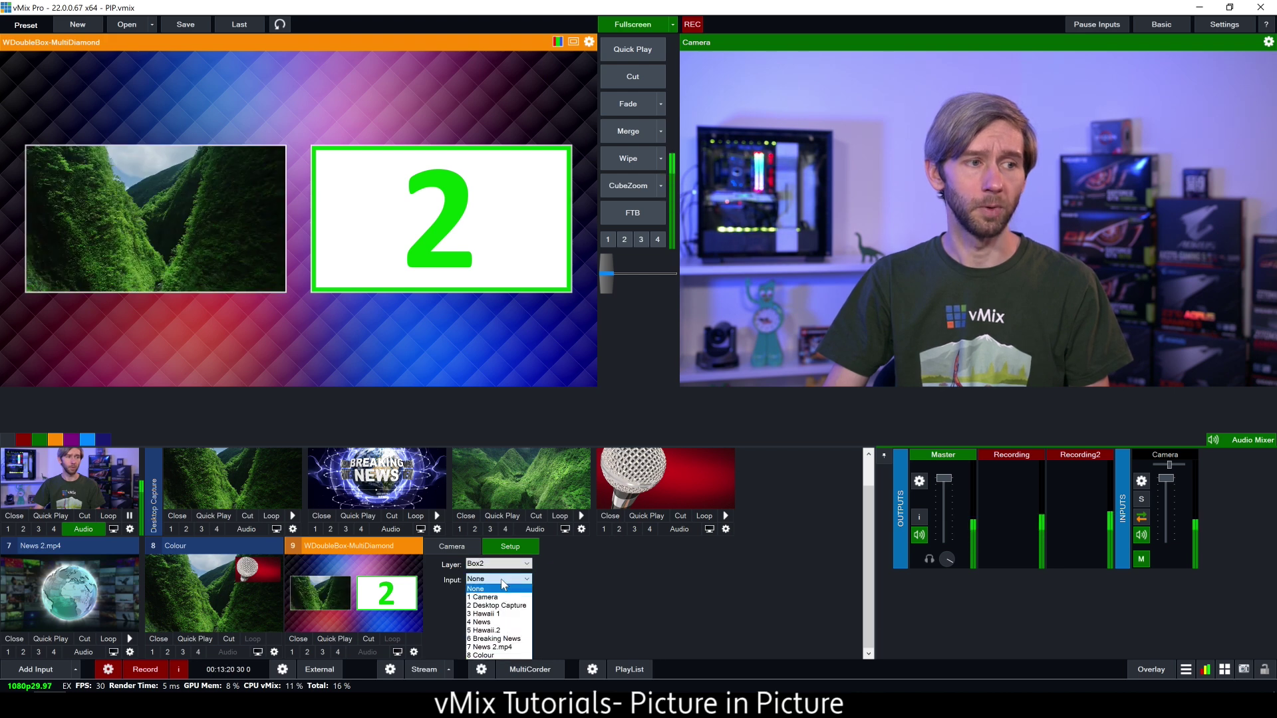
click(522, 639)
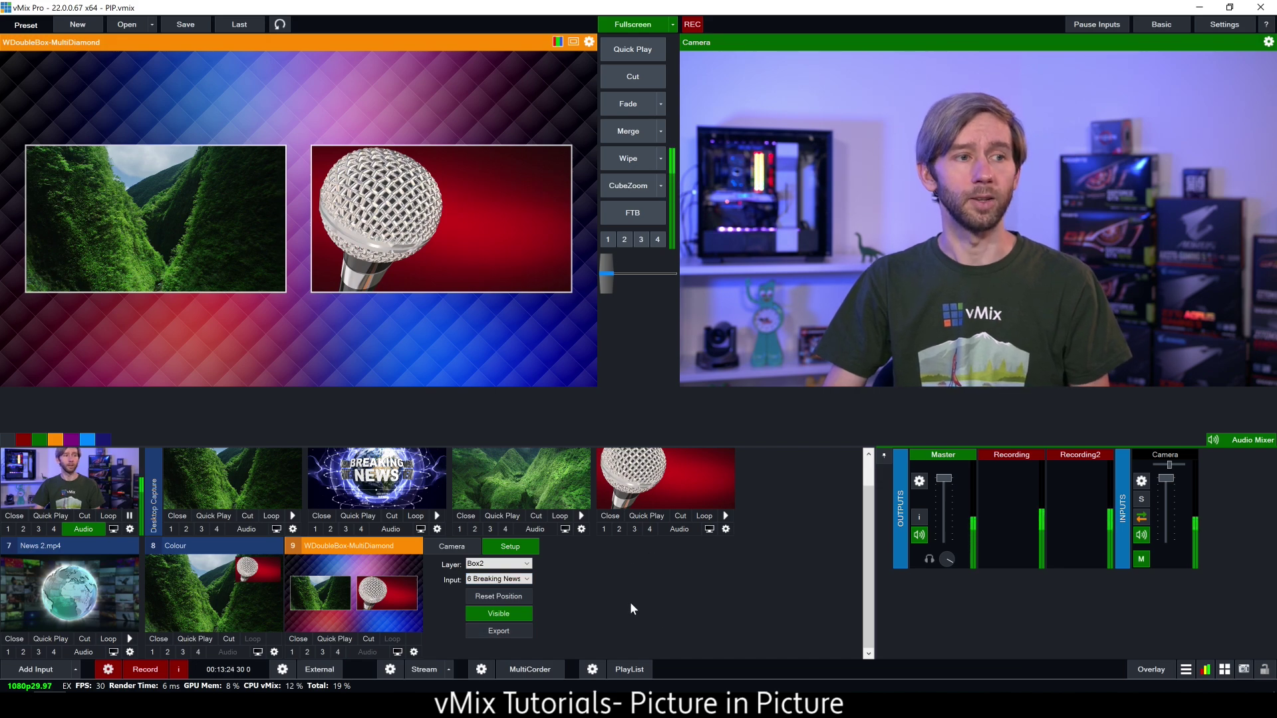
click(622, 80)
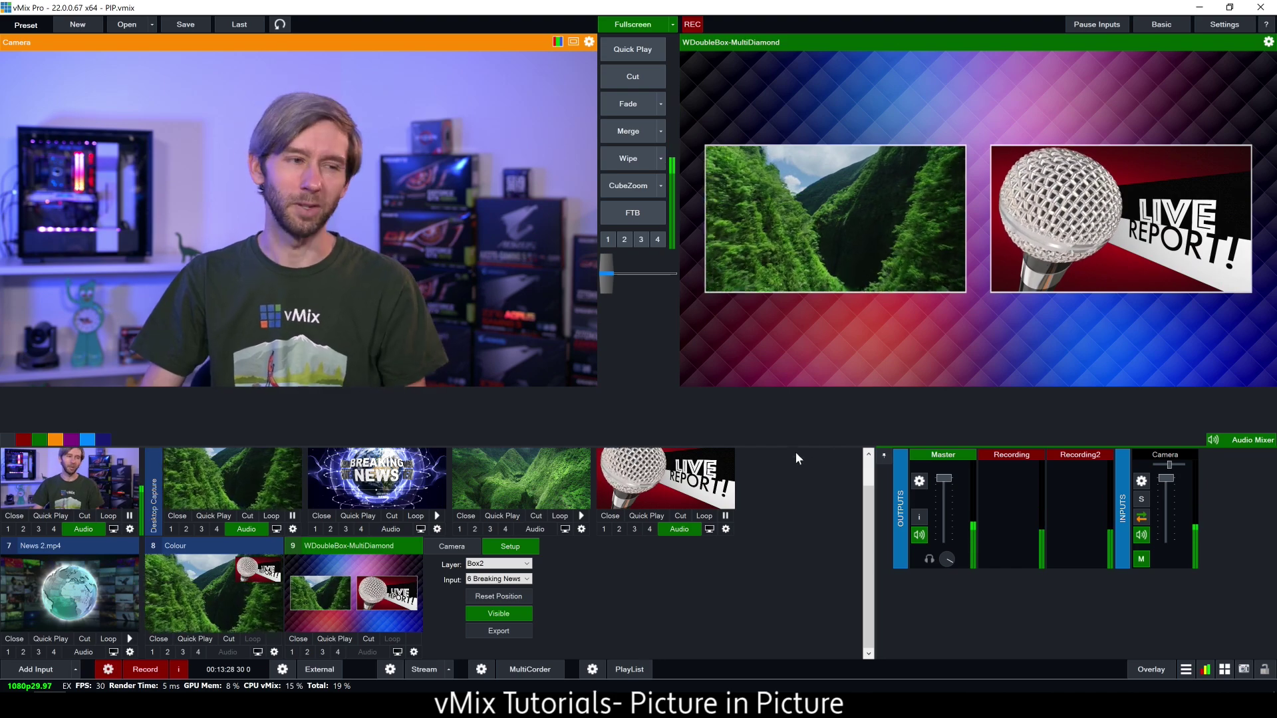
Step: Load Breaking News into the preview and merge from the double box to it on the output
scroll(549, 578, up, 1)
click(652, 536)
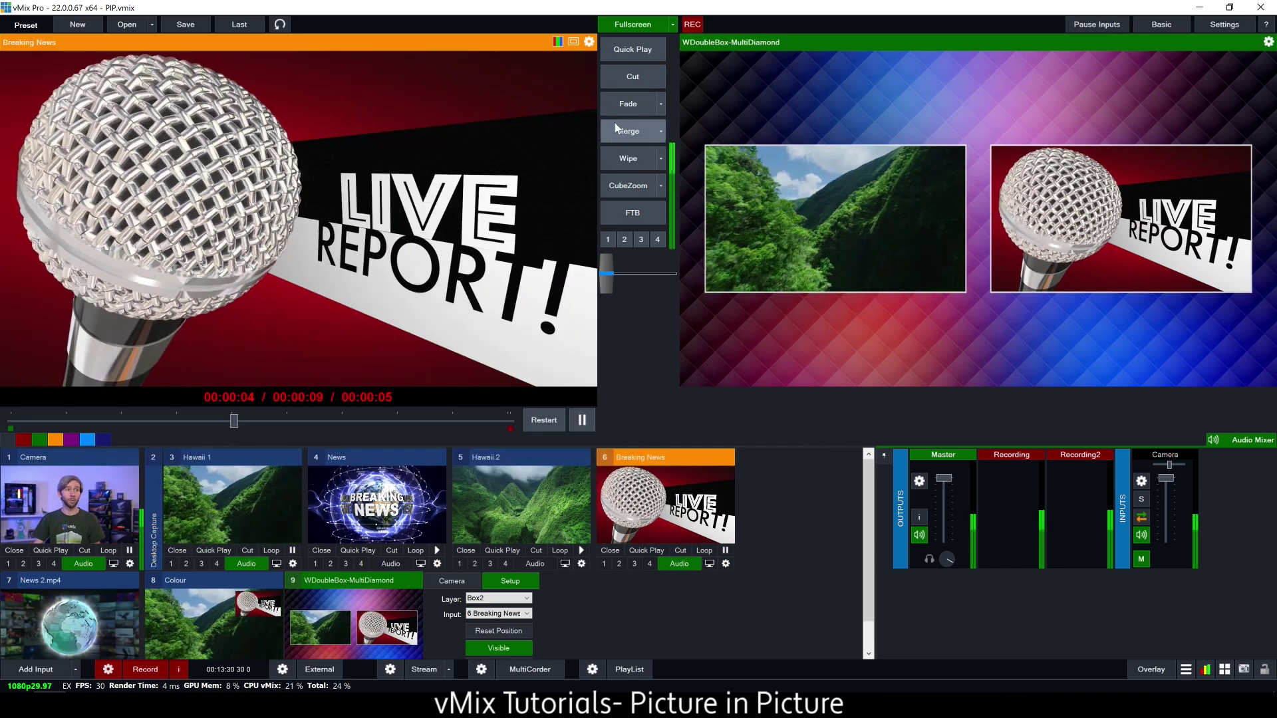
click(617, 125)
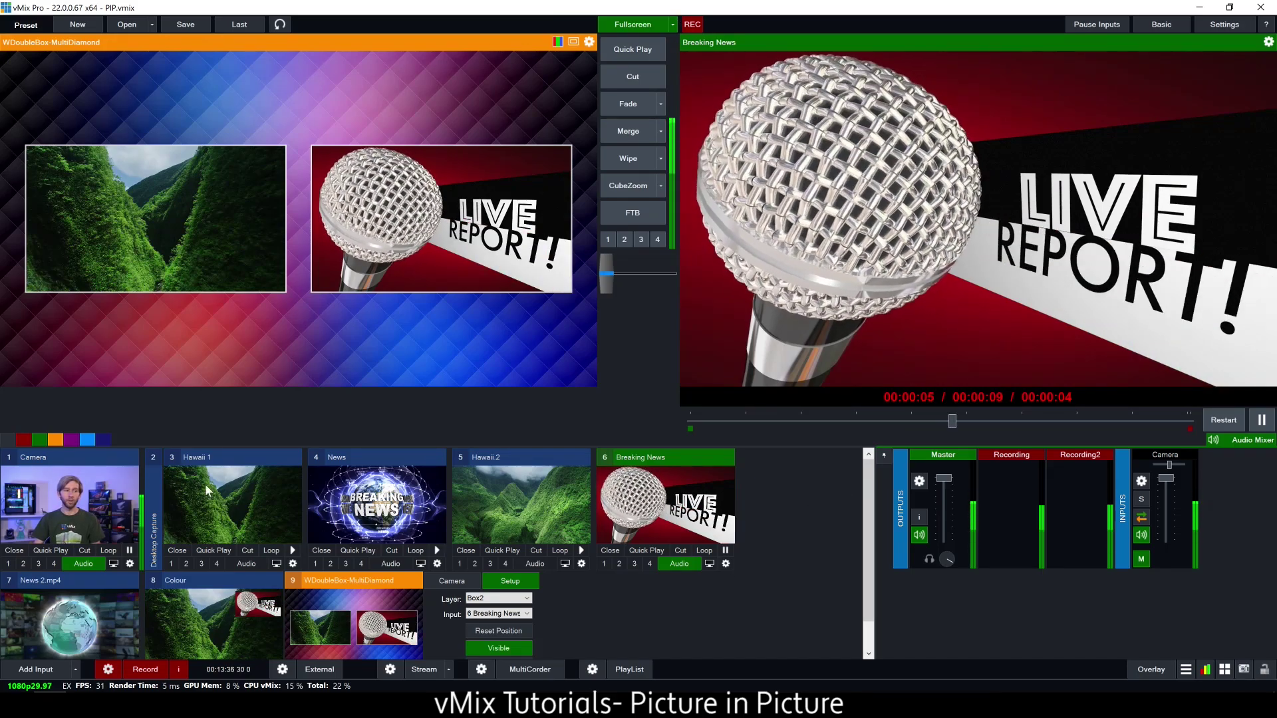
Step: Load the Camera input into the preview
click(105, 508)
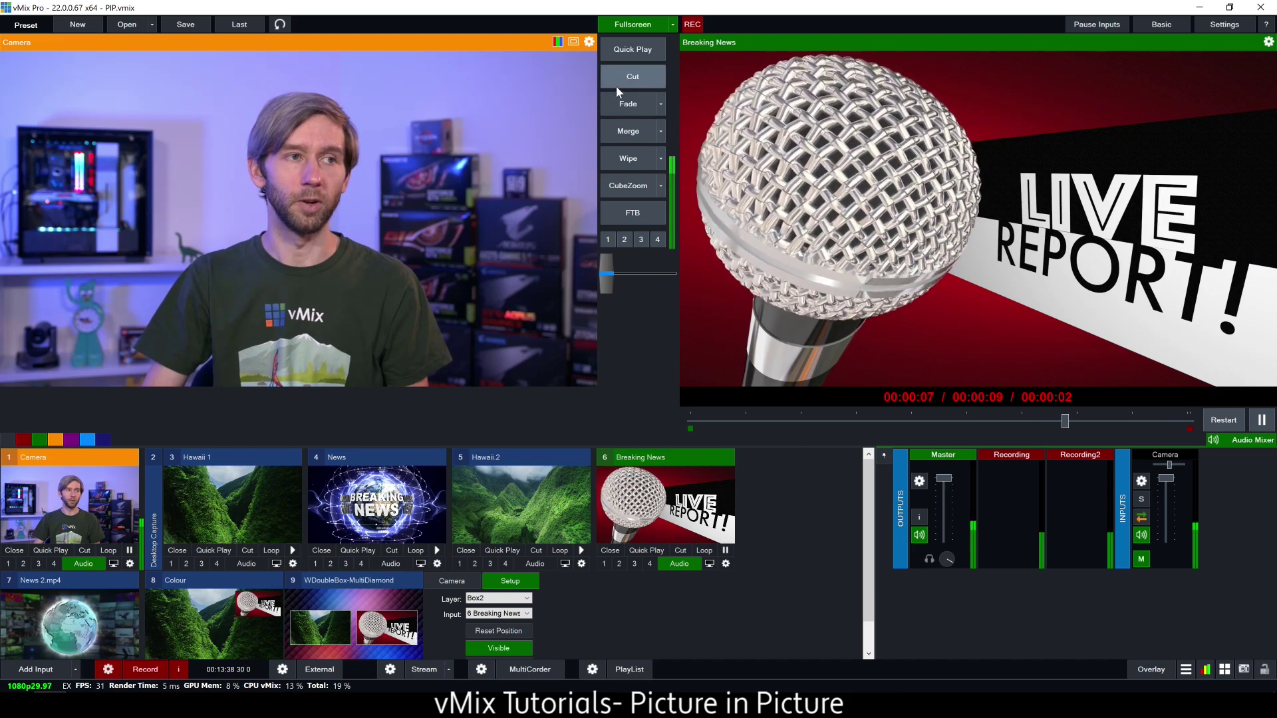
click(93, 516)
click(93, 518)
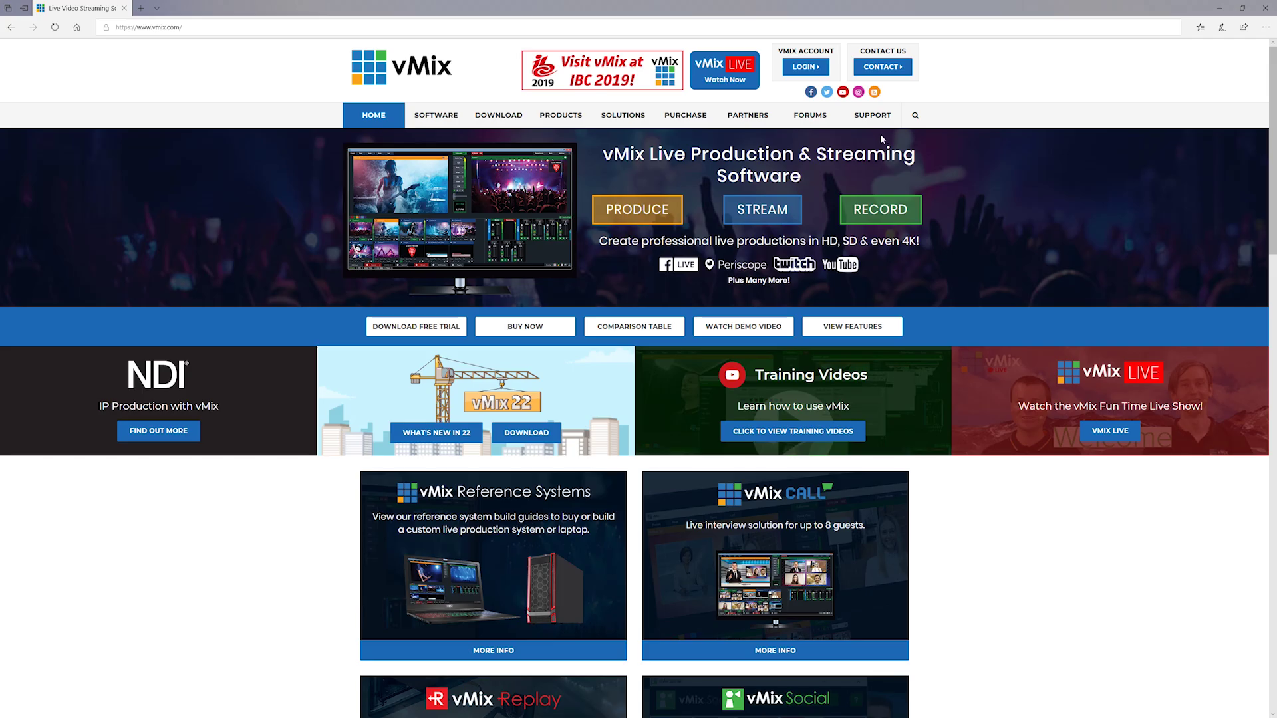
Step: On the vMix website in the browser, open the Email Support contact form and start filling in the Subject
mouse_move(881, 126)
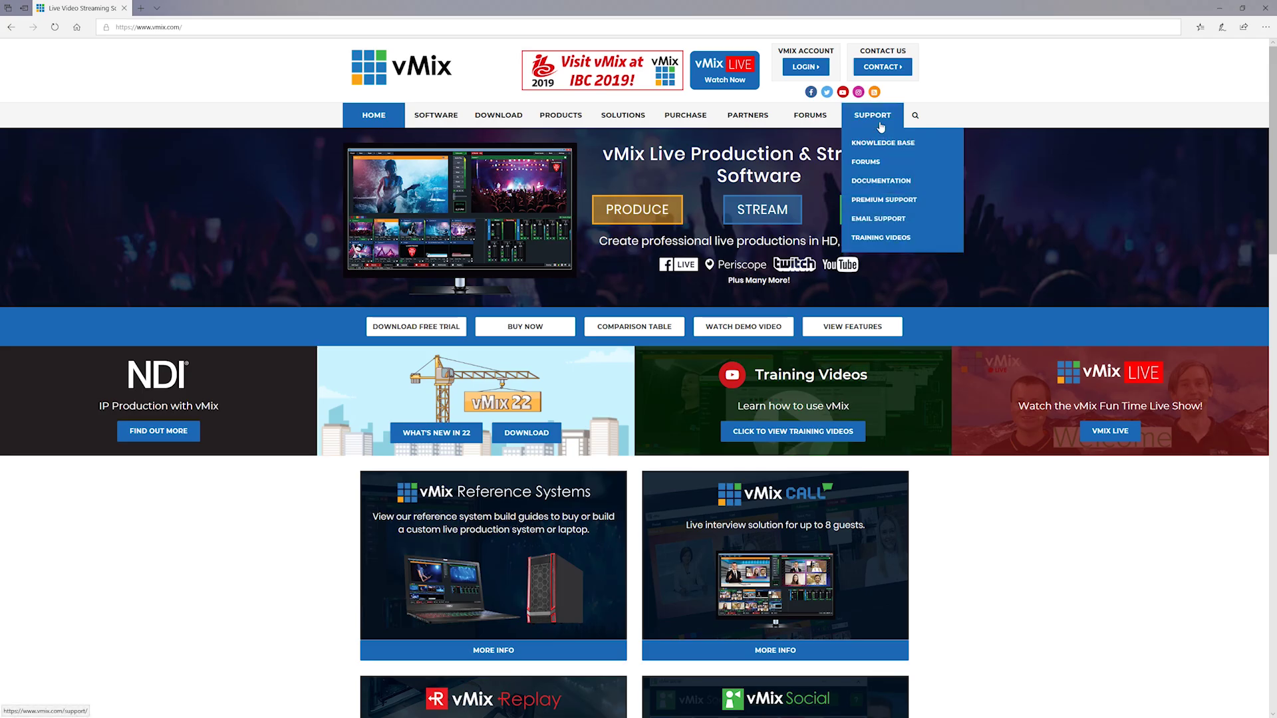
click(878, 219)
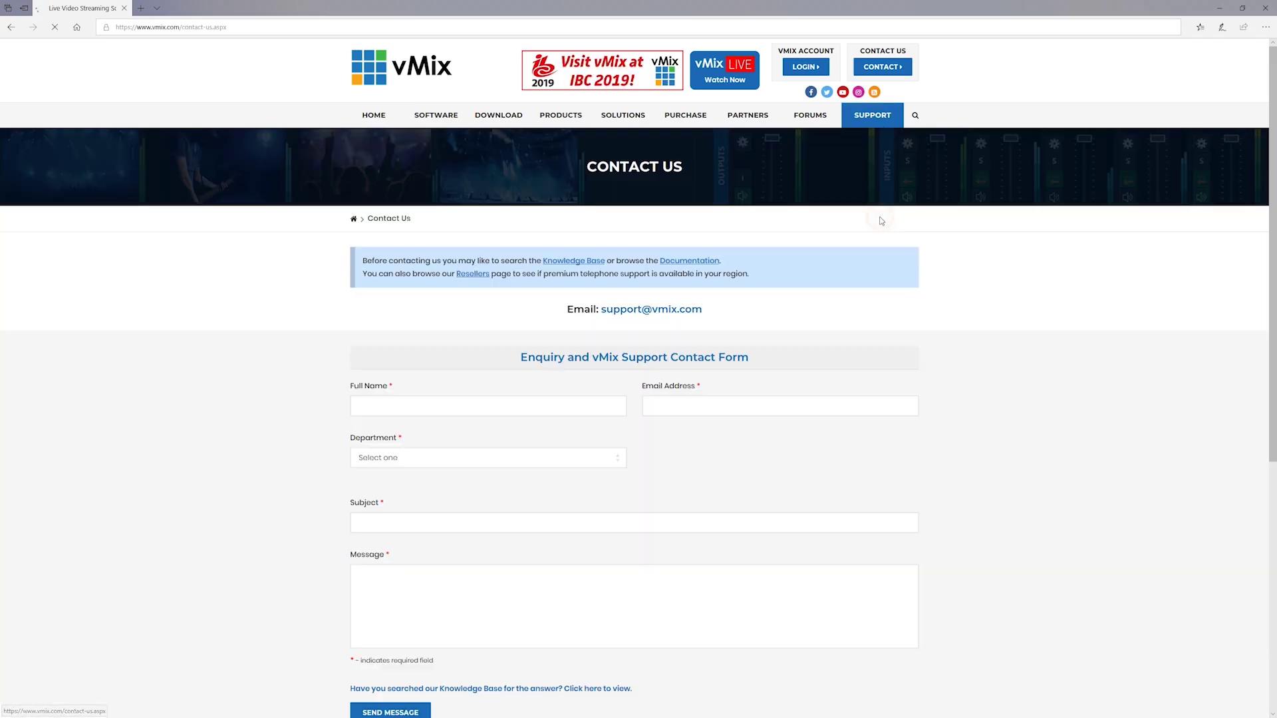
click(612, 522)
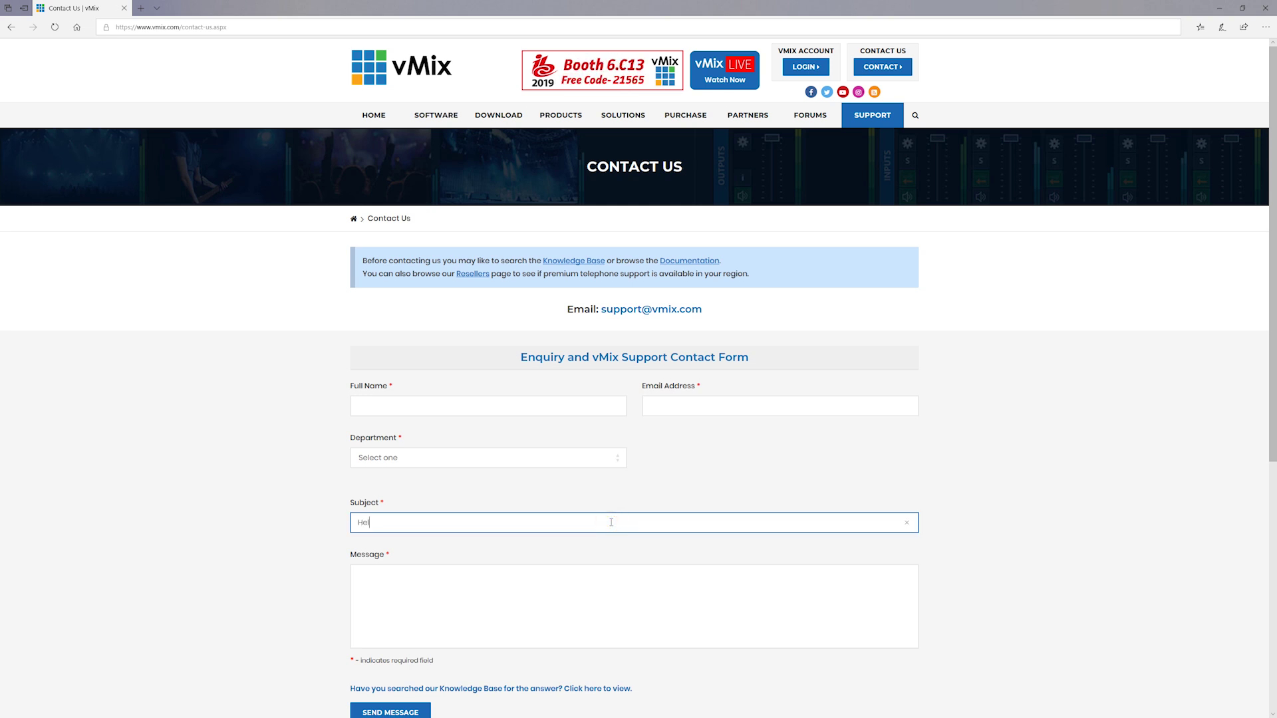